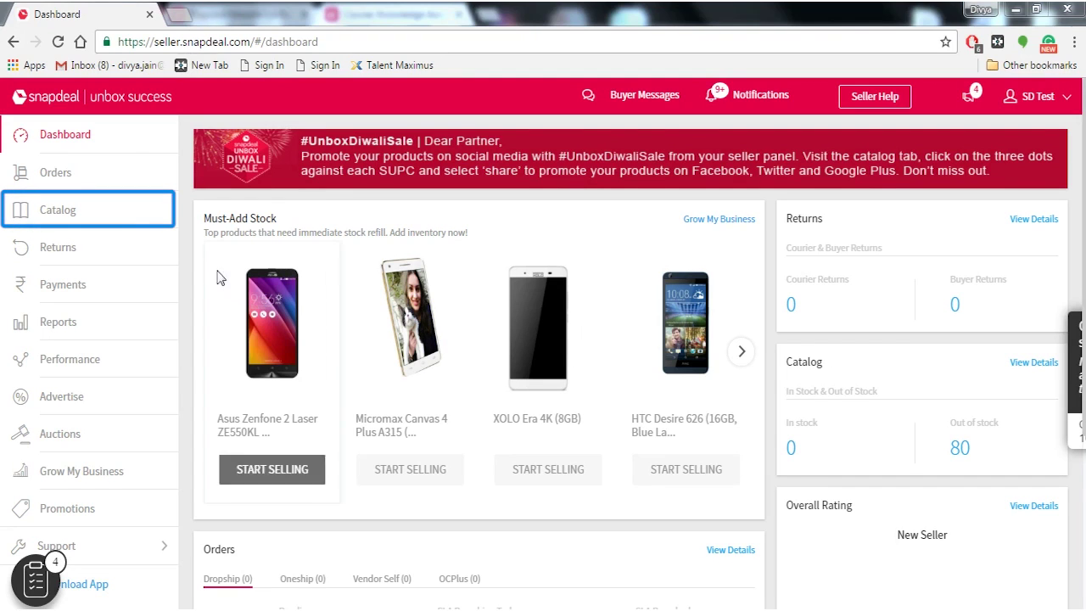
# Step: Open the form for adding a brand from the catalog's product listing options
pyautogui.click(98, 230)
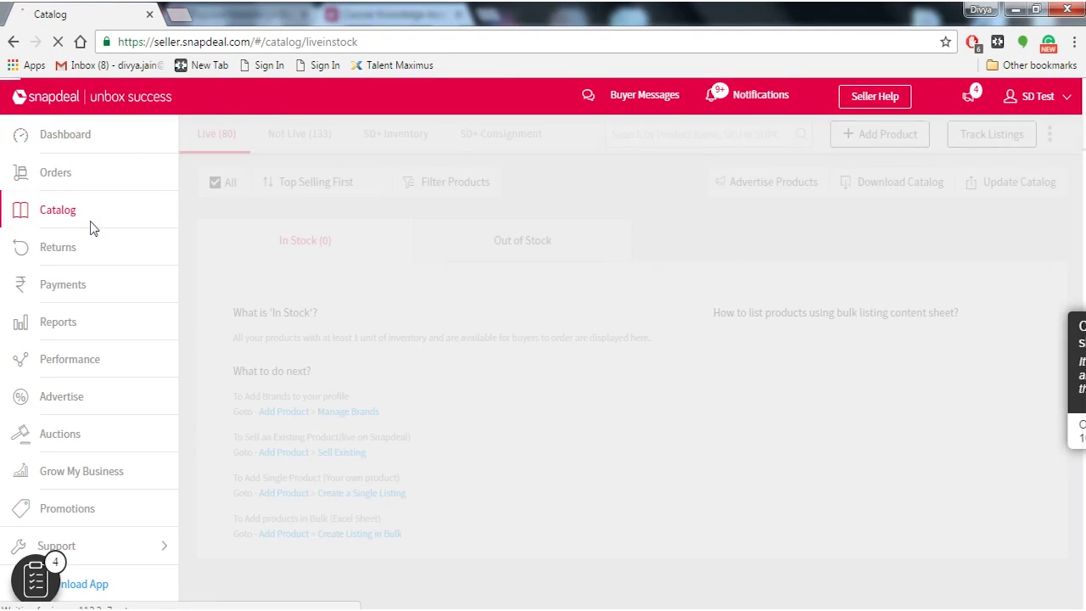
pyautogui.click(887, 144)
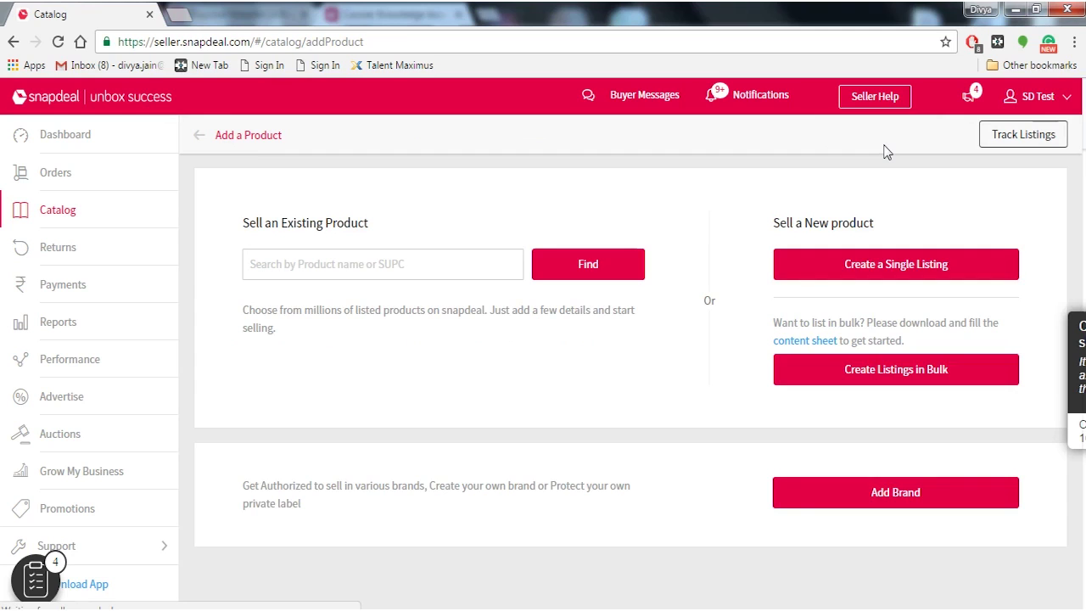
pyautogui.click(894, 498)
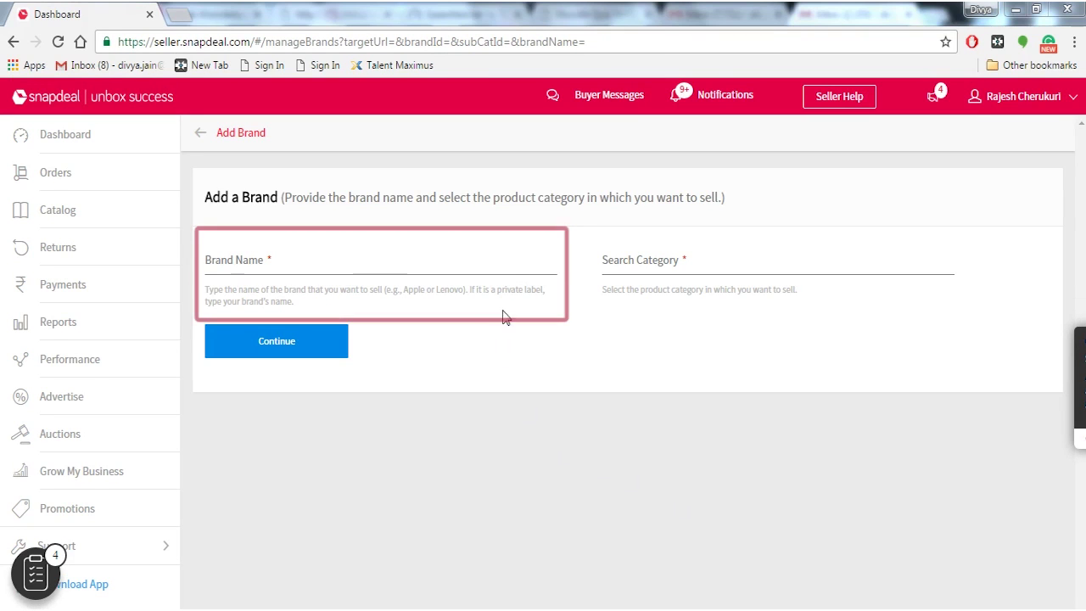
# Step: Enter Lenovo as the brand with category Computers & Peripherals > Laptops and continue to its authorization requirements
pyautogui.click(511, 278)
pyautogui.write('Lenovo')
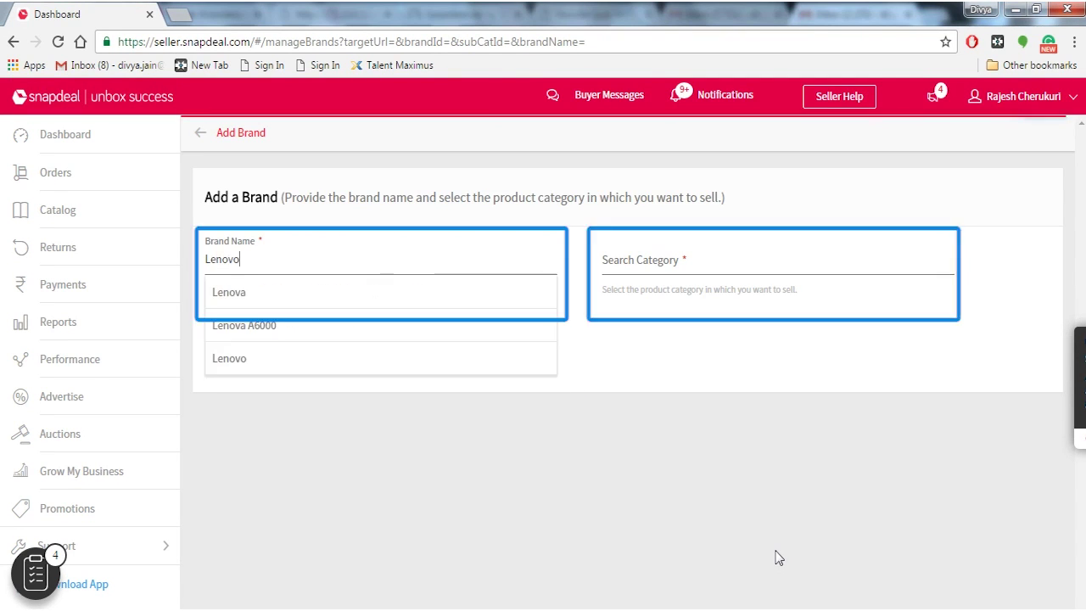
pyautogui.press('Tab')
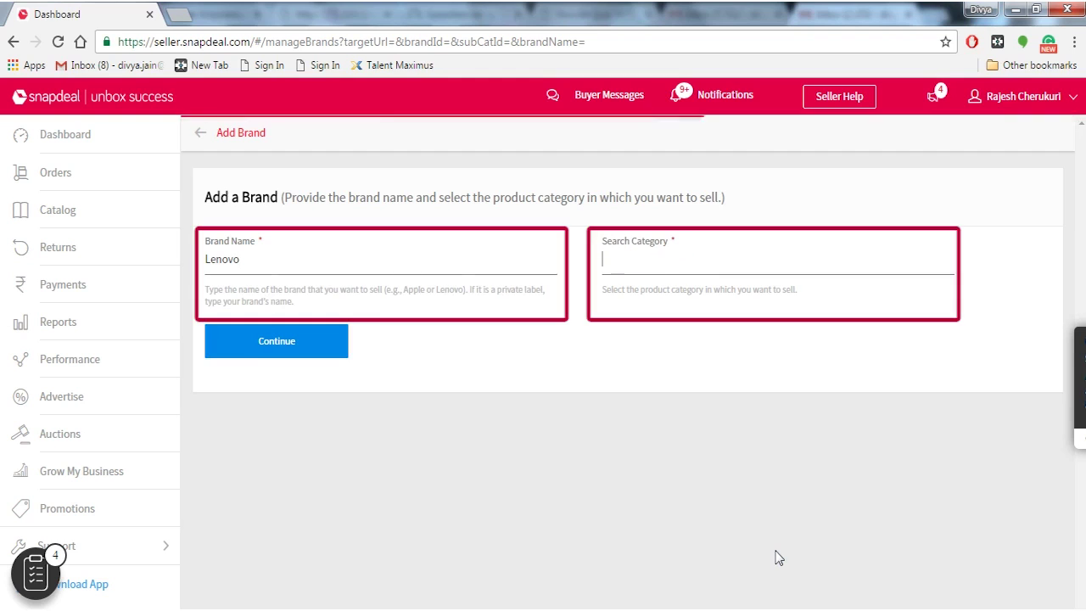
pyautogui.write('Laptop')
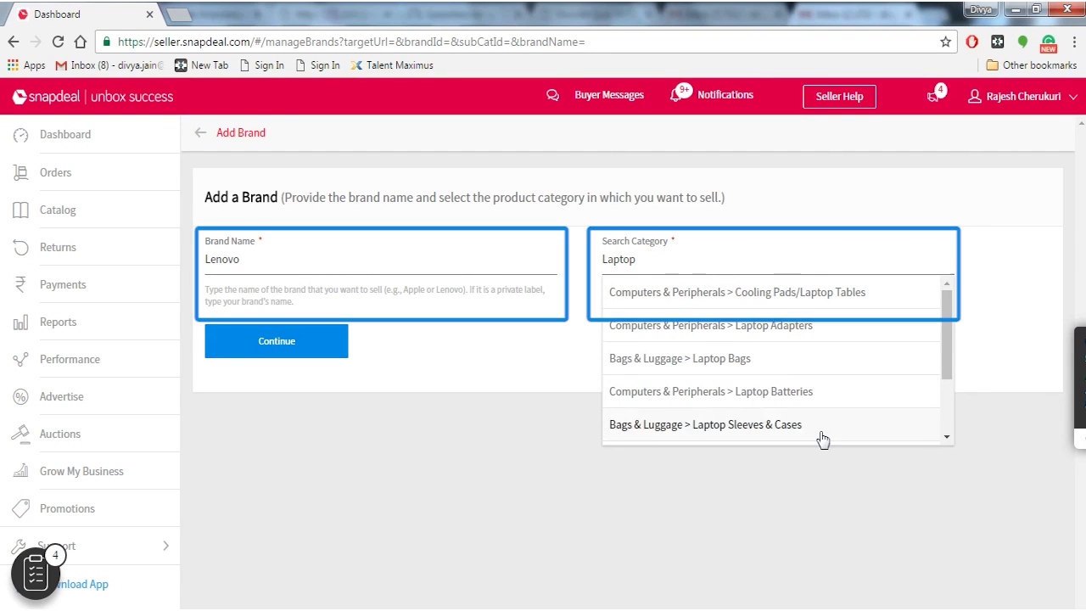
pyautogui.scroll(-1, 802, 427)
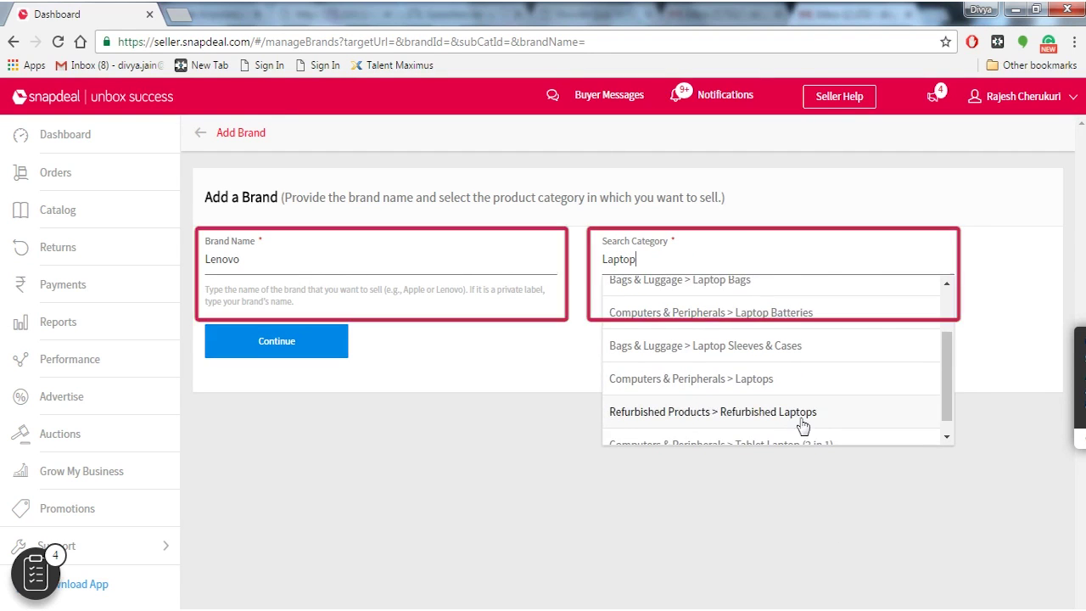
pyautogui.click(775, 388)
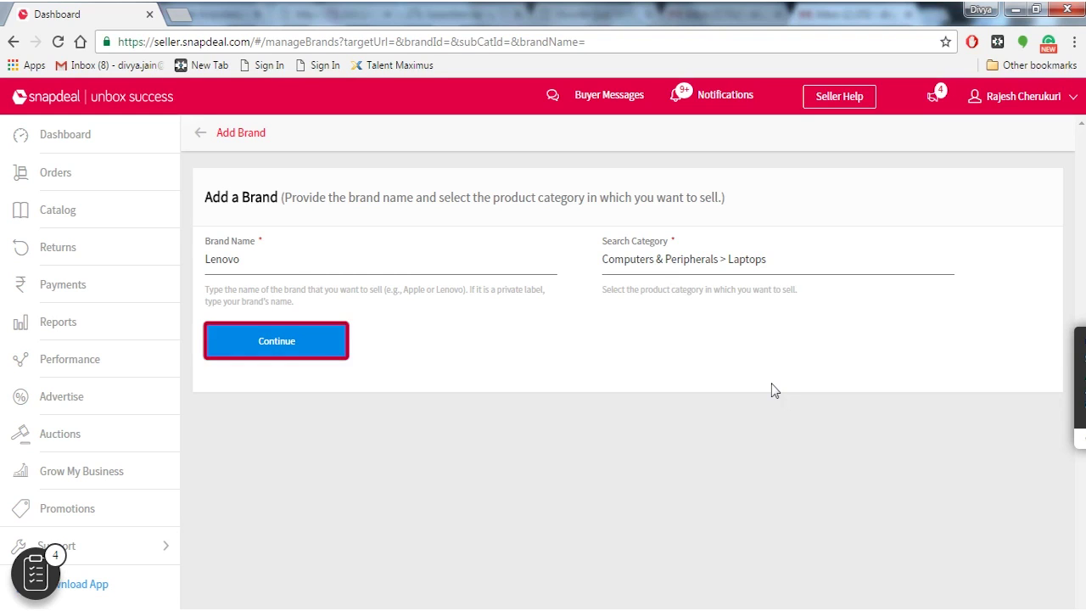
pyautogui.click(286, 355)
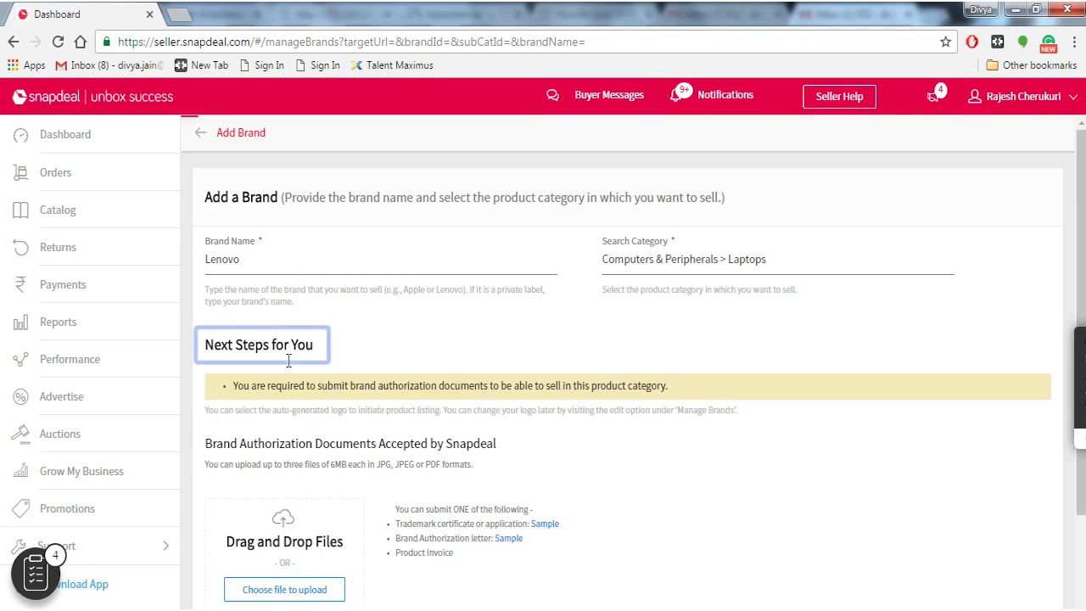
# Step: View the sample trademark certificate and the sample brand authorization letter, closing each one after viewing
pyautogui.scroll(-2, 566, 484)
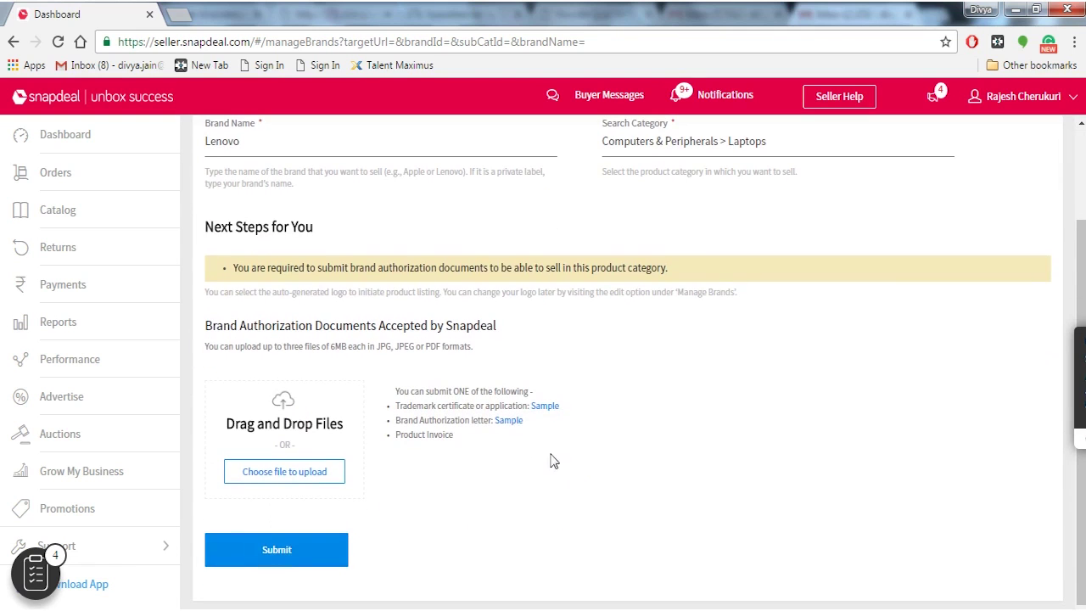
pyautogui.click(546, 408)
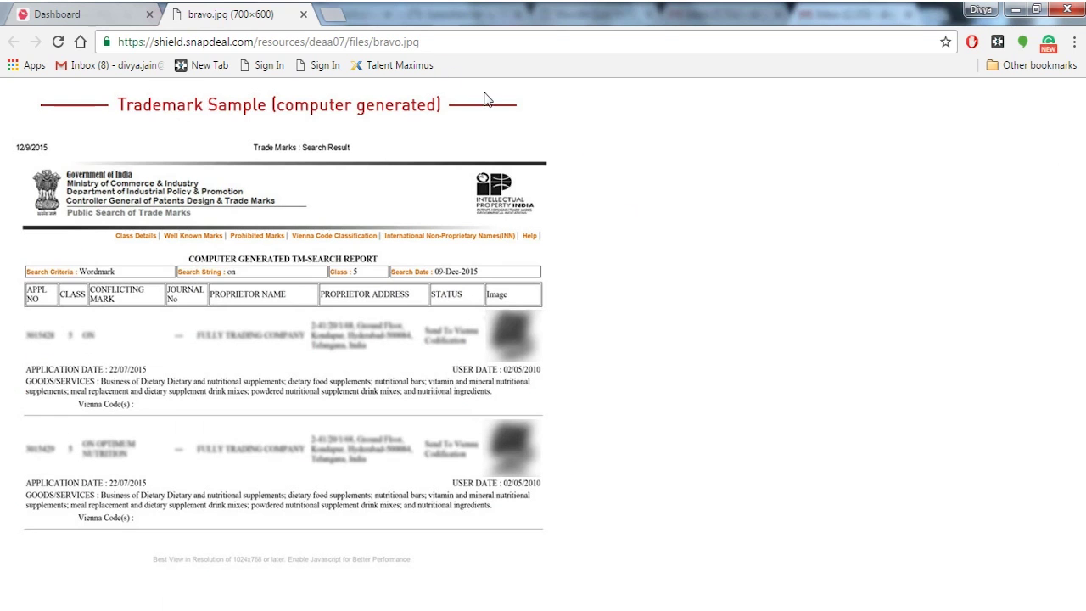
pyautogui.click(304, 15)
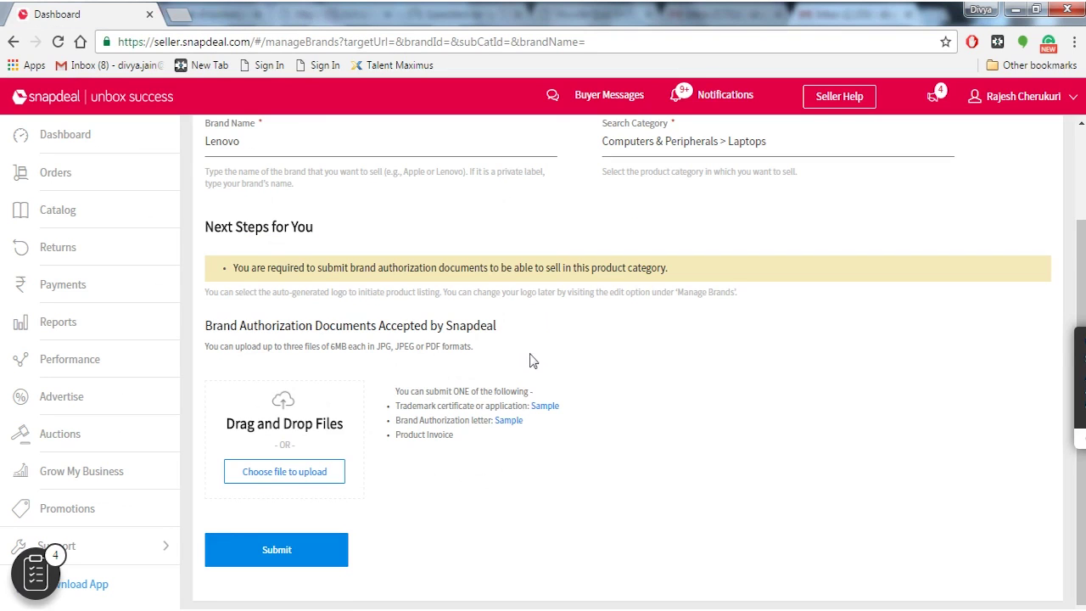
pyautogui.click(520, 420)
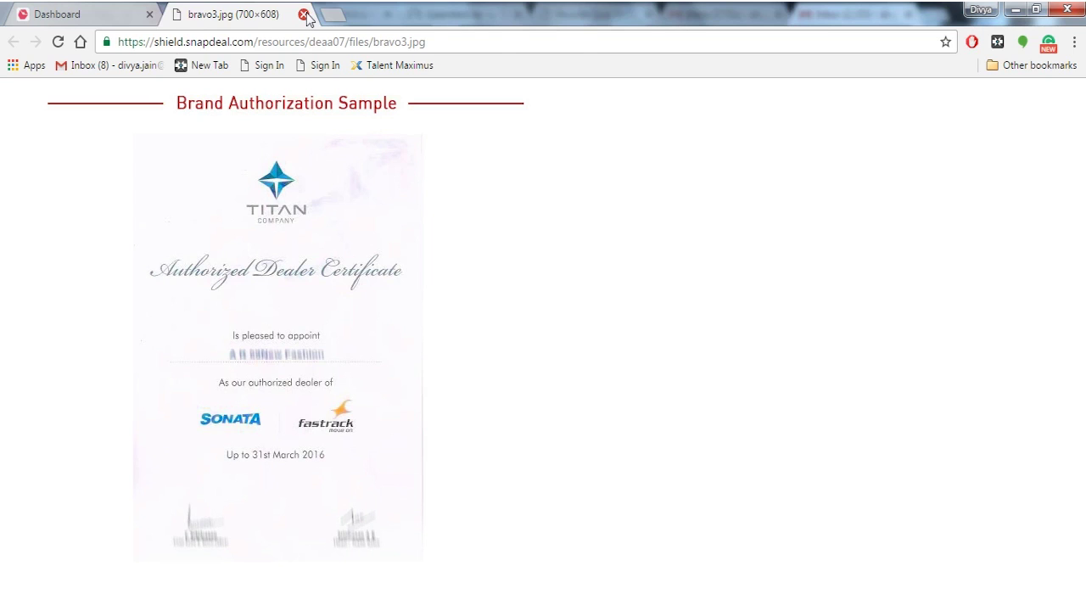
pyautogui.click(304, 14)
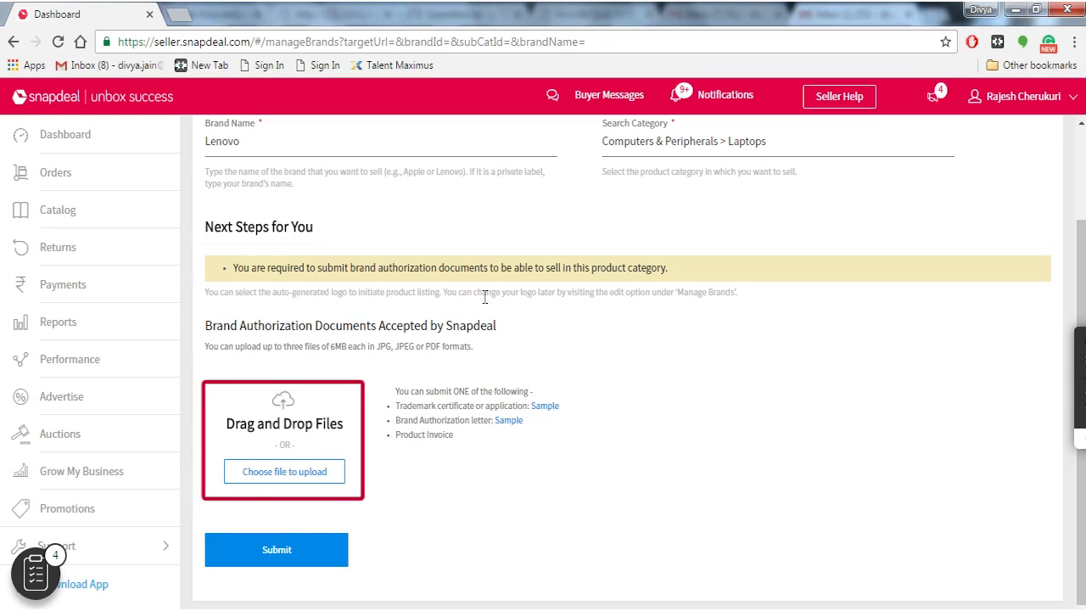
# Step: Attach Brand Authorization Document.pdf and submit the Lenovo brand request
pyautogui.click(292, 471)
pyautogui.doubleClick(271, 281)
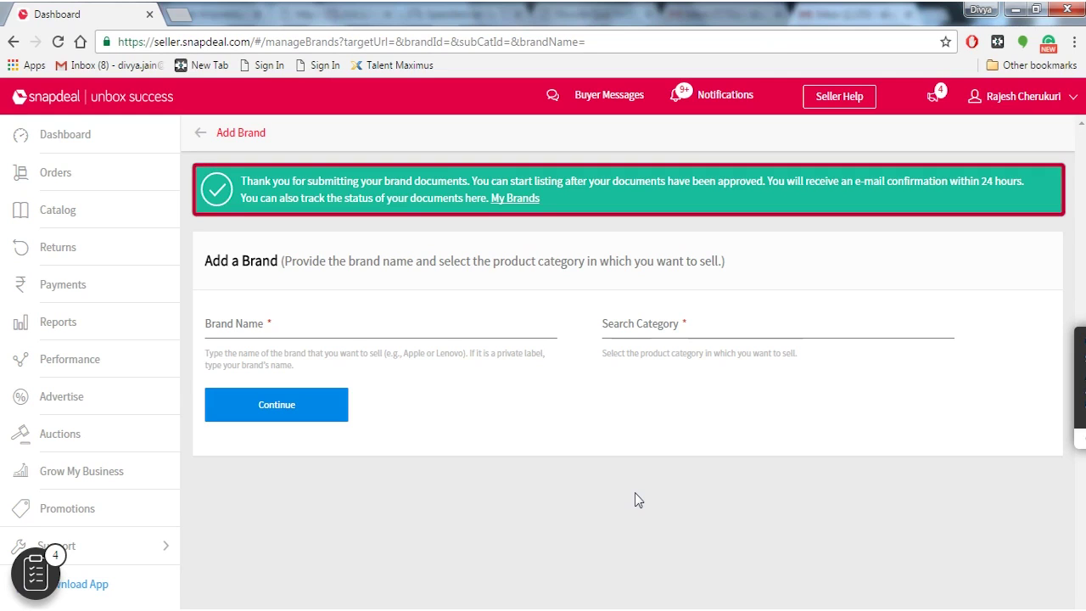
# Step: Enter Bhatia & Sons as a new brand with category Women's Ethnic Wear > Designer Sarees and continue
pyautogui.write('Bhatia & Sons')
pyautogui.press('Tab')
pyautogui.write('Designer Sa')
pyautogui.click(772, 364)
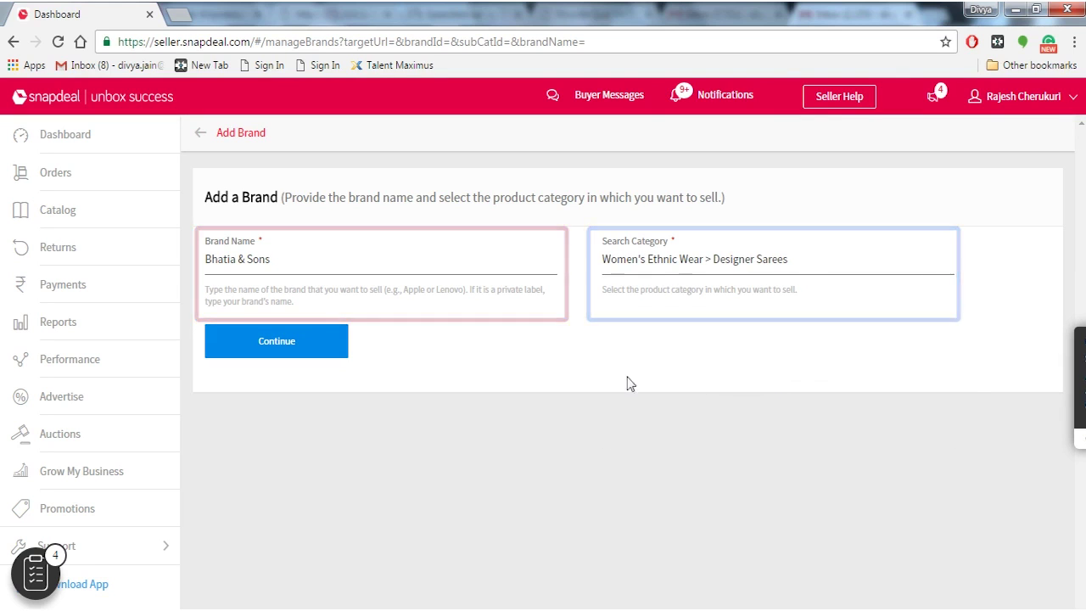
pyautogui.click(285, 359)
# Step: Use the auto-generated logo, describe the brand as "Designer Ethnic Wear Sarees" and submit the request
pyautogui.click(291, 386)
pyautogui.click(376, 443)
pyautogui.write('Designer Ethnic Wear Sarees')
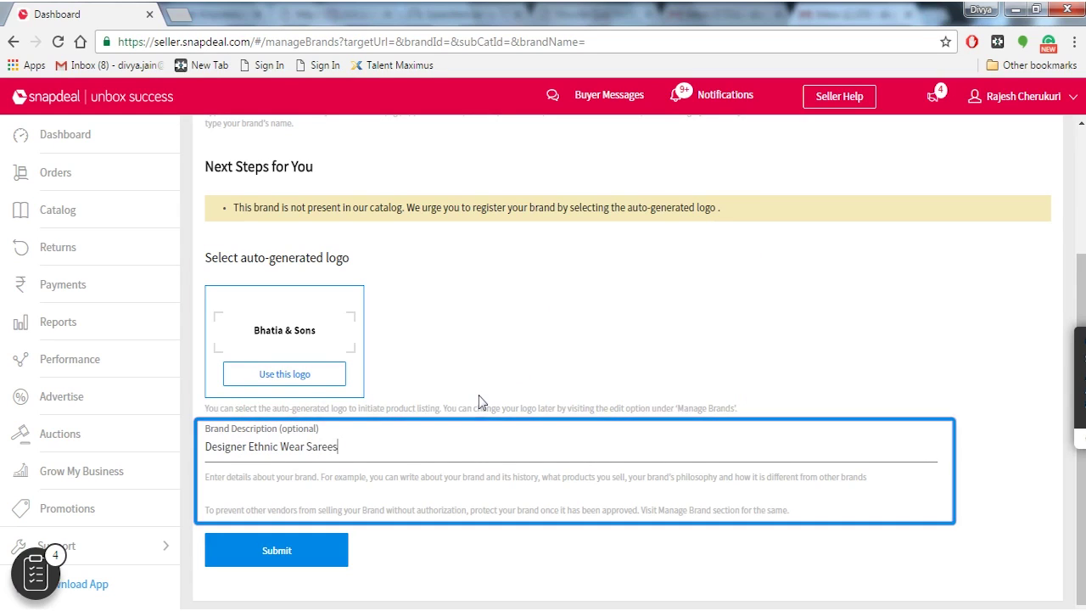
pyautogui.click(280, 553)
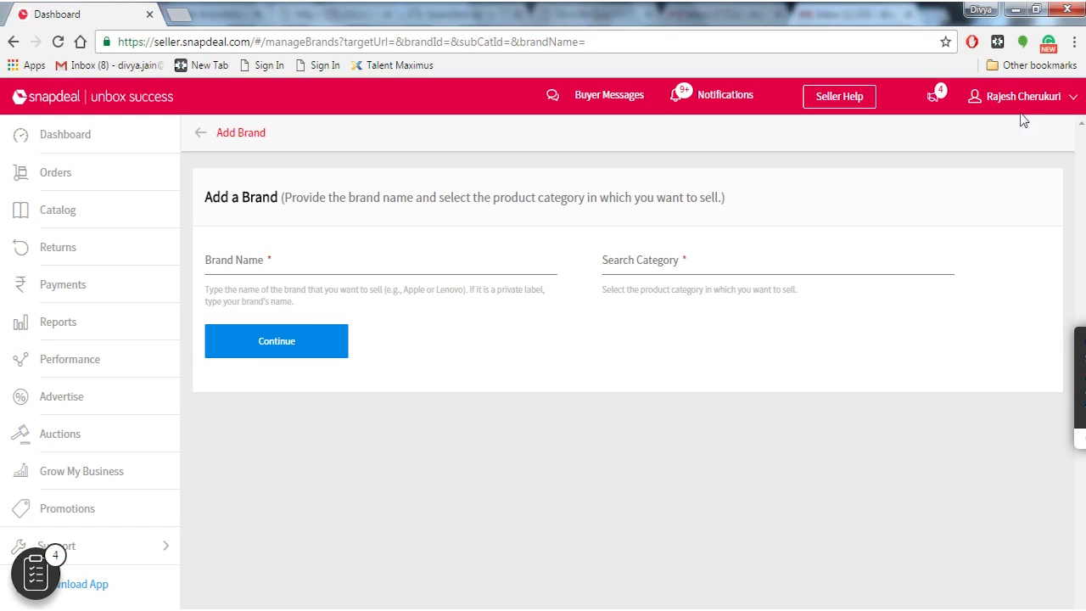
# Step: Go to brand management and open brand protection for Peramo in the Cooling Pads/Laptop Tables category
pyautogui.moveTo(1023, 106)
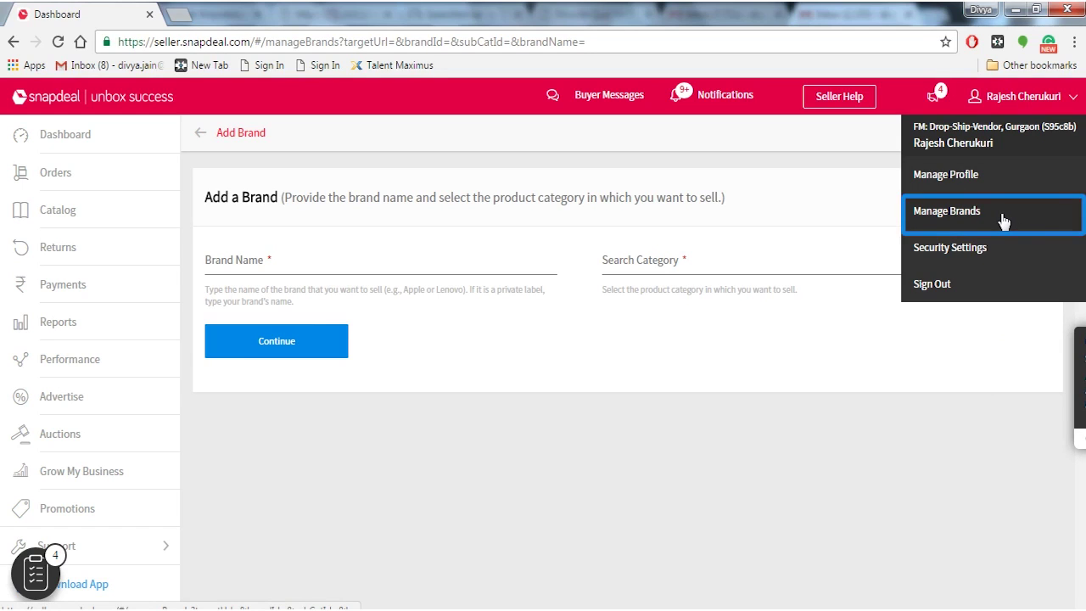
pyautogui.click(203, 141)
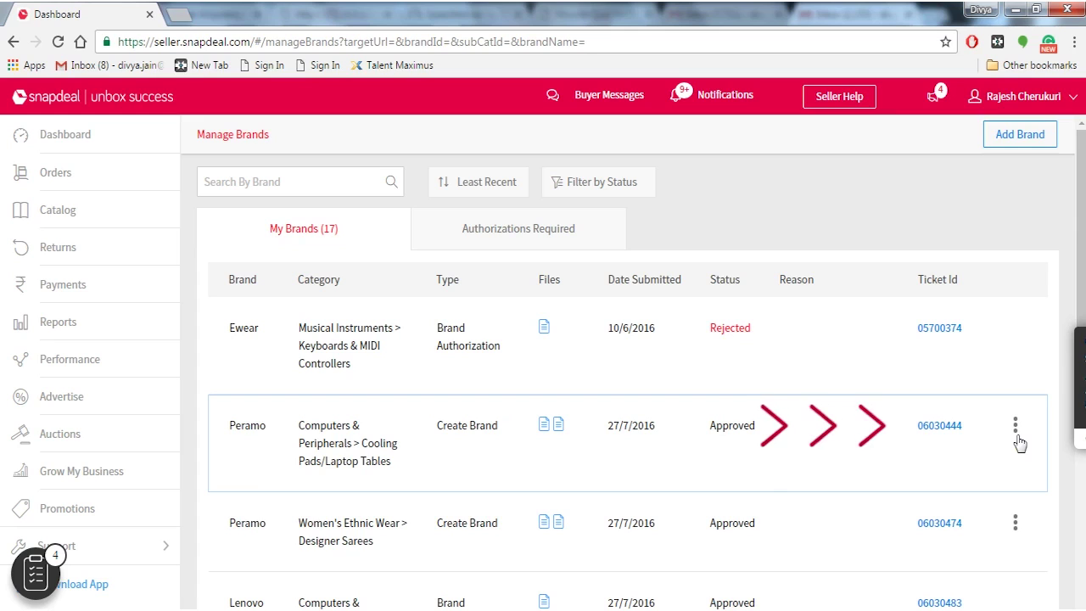
pyautogui.click(1017, 436)
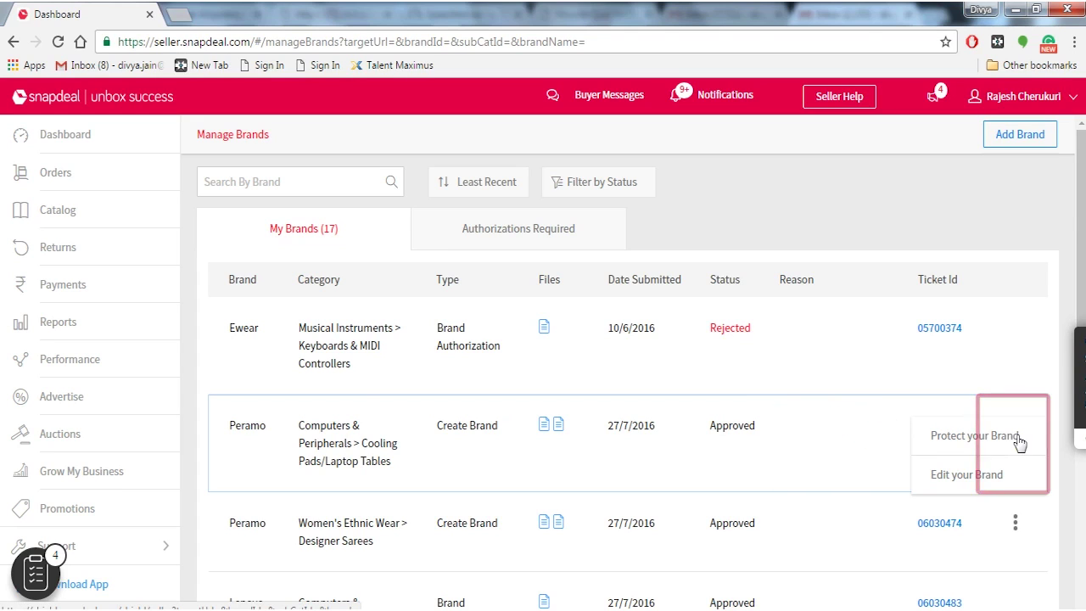
pyautogui.click(980, 452)
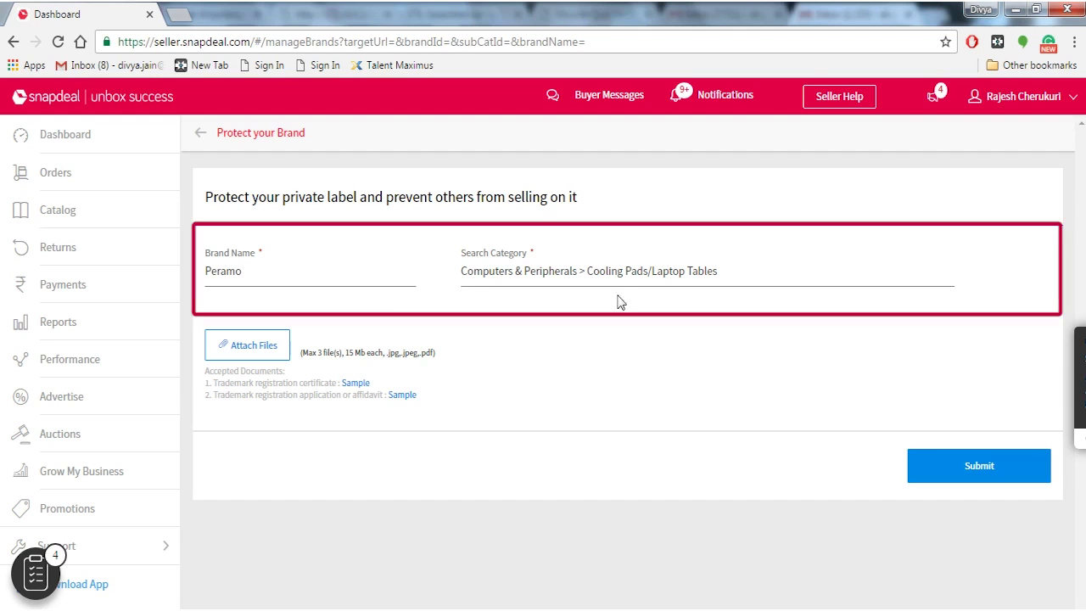
# Step: View the samples of the trademark registration certificate and the trademark application or affidavit, then close them
pyautogui.click(355, 383)
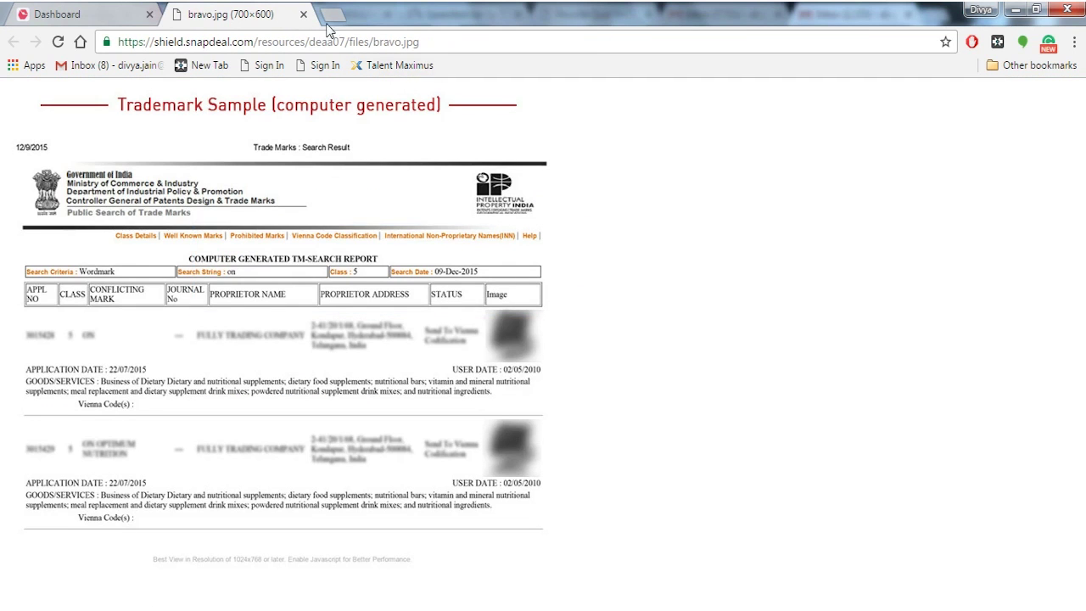
pyautogui.click(303, 14)
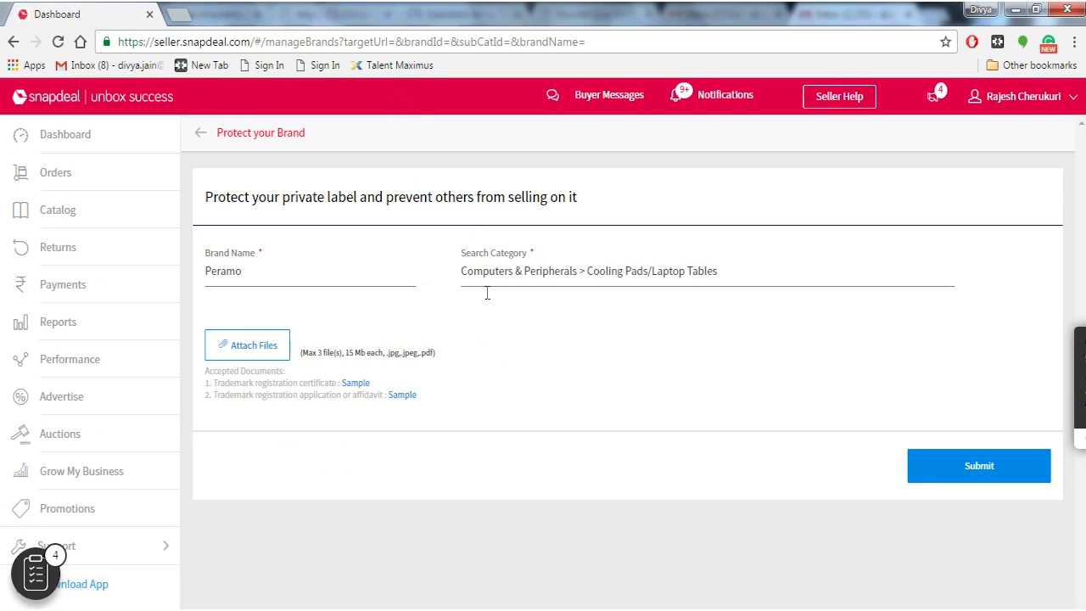
pyautogui.click(403, 396)
pyautogui.click(302, 14)
# Step: Attach Trademark Certificate.pdf and submit the protection request for Peramo
pyautogui.click(260, 360)
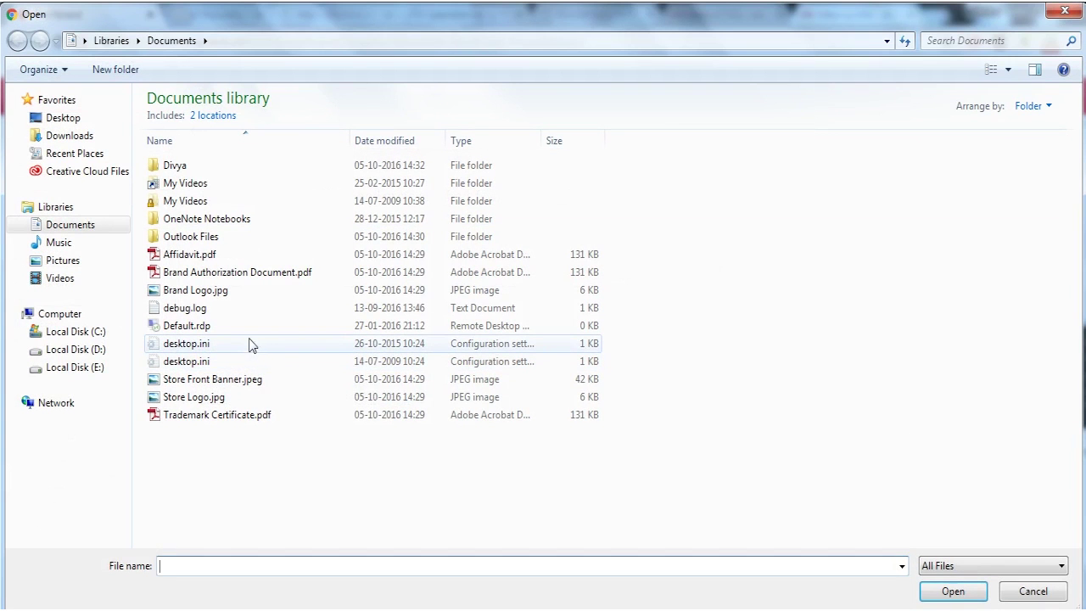
pyautogui.doubleClick(259, 423)
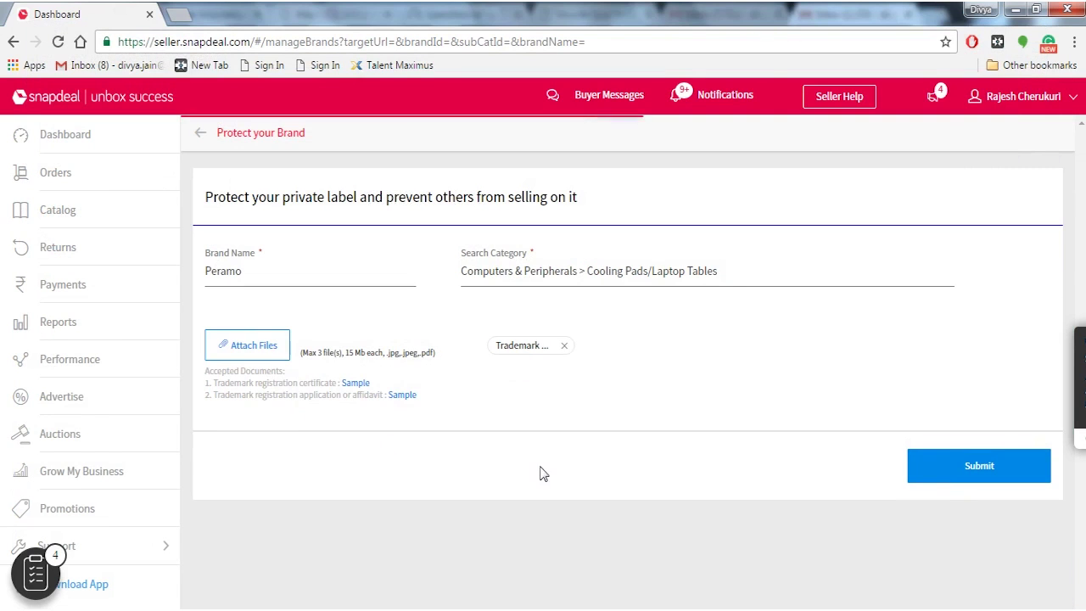
pyautogui.click(987, 480)
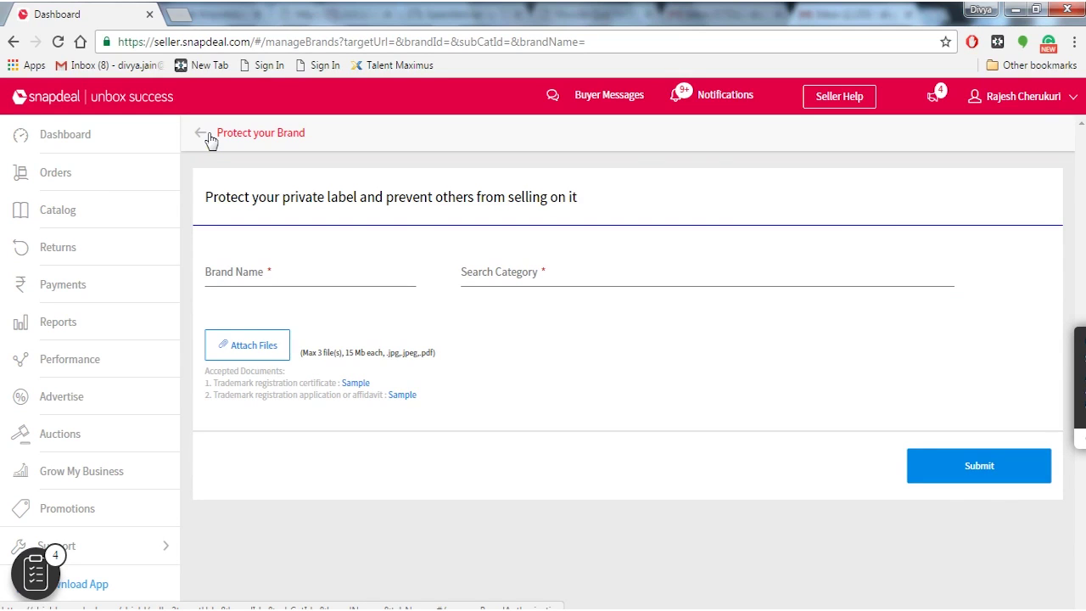
# Step: Open Peramo in the Cooling Pads/Laptop Tables category for editing and submit a new description starting with "Designer Ethnic"
pyautogui.click(210, 137)
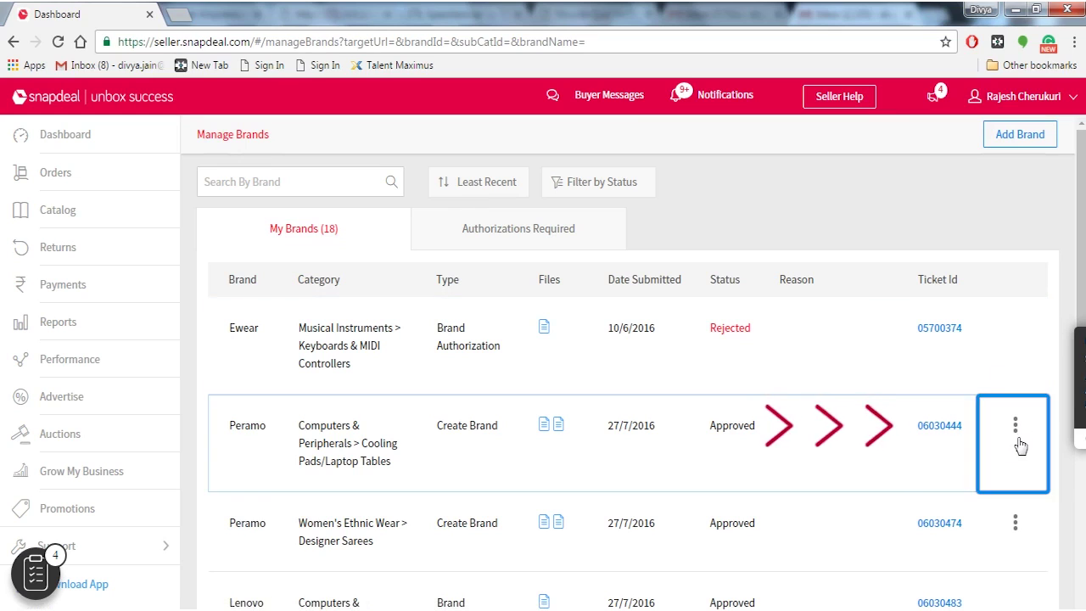
pyautogui.click(1018, 437)
pyautogui.click(1010, 485)
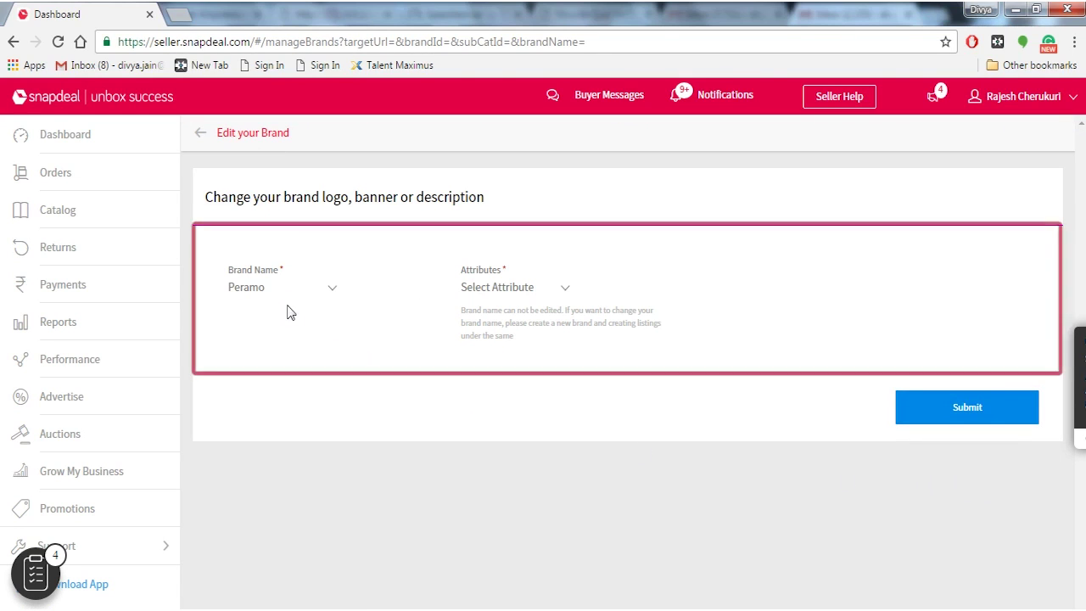
pyautogui.click(565, 292)
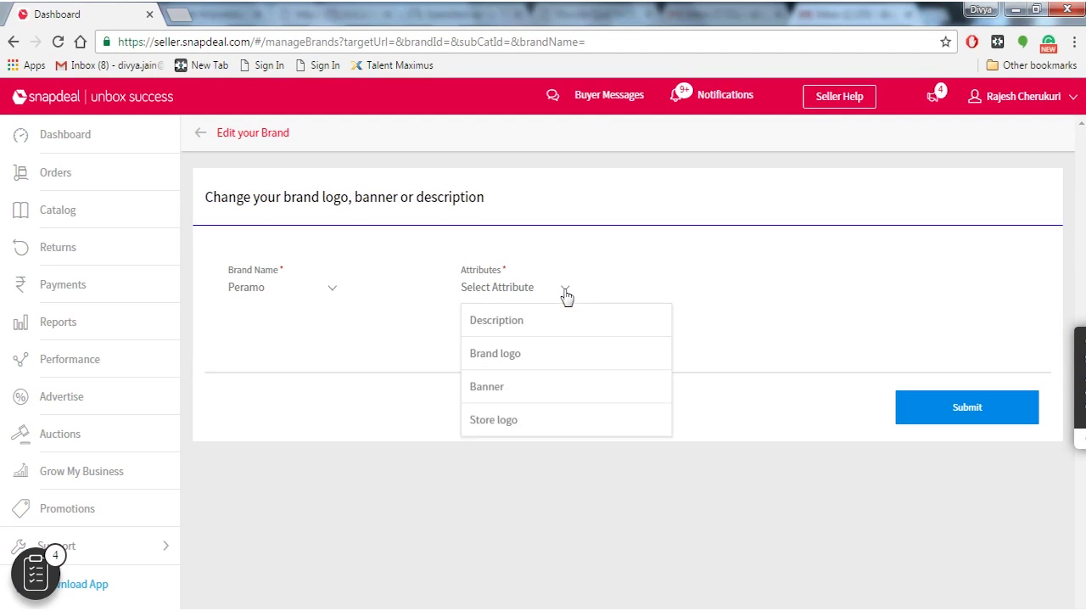
pyautogui.click(536, 328)
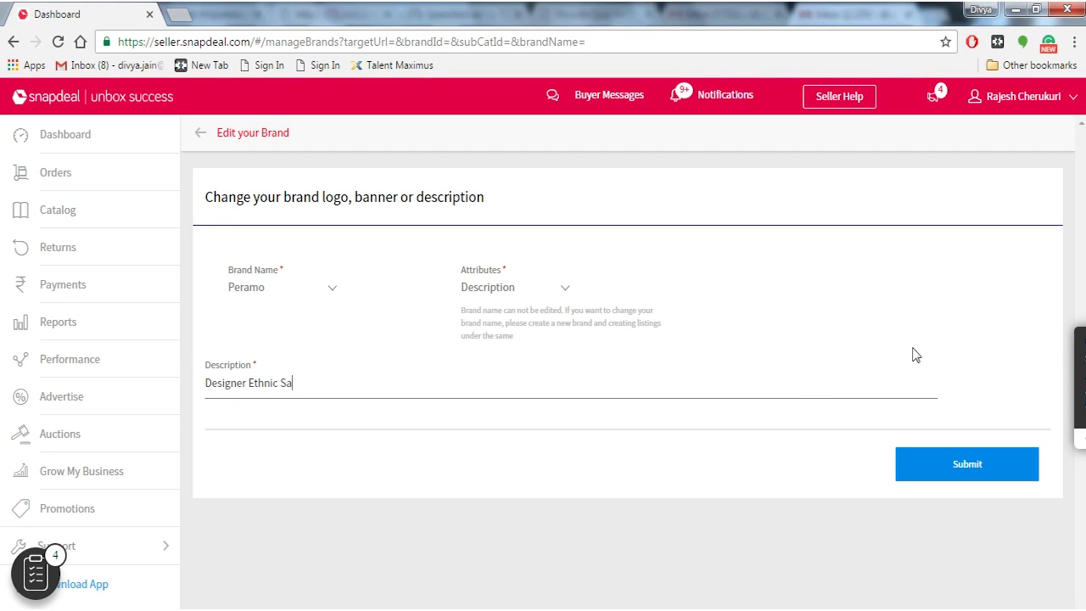
pyautogui.click(973, 481)
# Step: Choose Brand logo as the attribute, attach Brand Logo.jpg and submit the logo change for Peramo
pyautogui.click(575, 356)
pyautogui.click(526, 424)
pyautogui.click(266, 481)
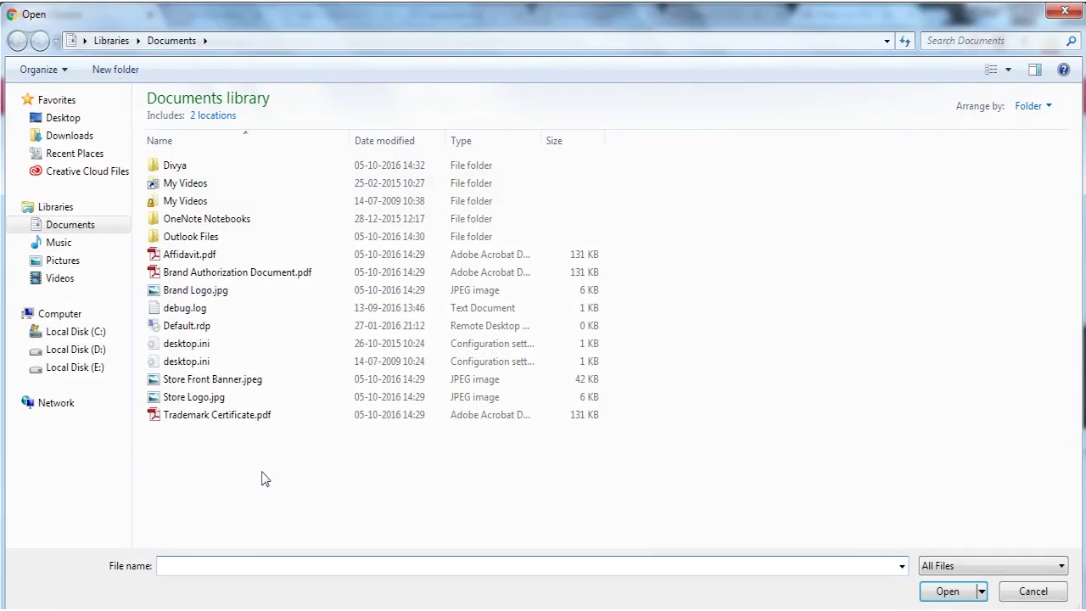
pyautogui.doubleClick(226, 286)
pyautogui.click(966, 509)
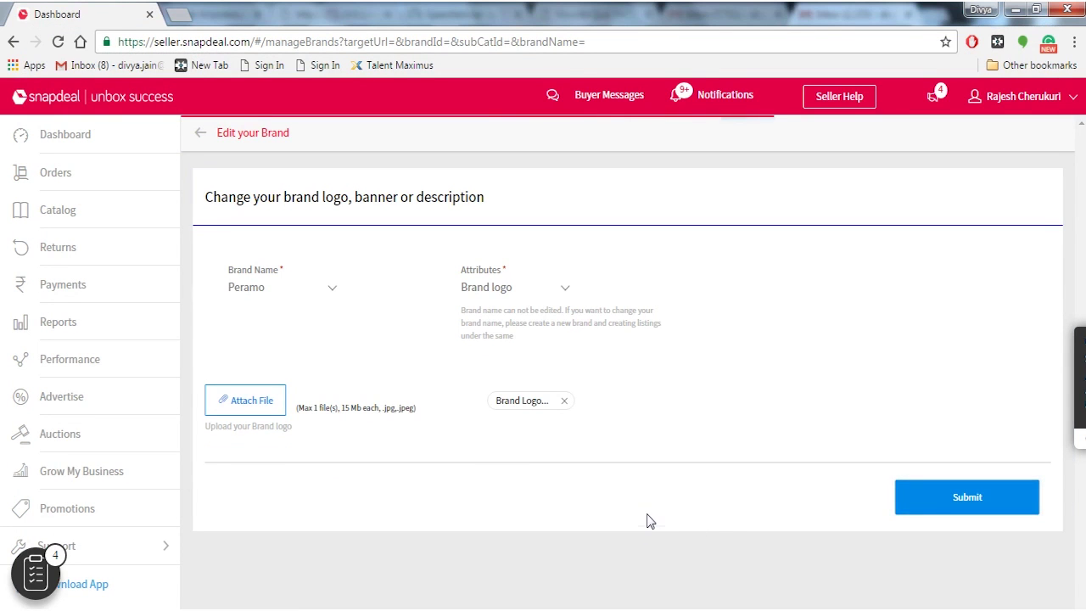
# Step: Choose Banner as the attribute, replace the attached file with Store Front Banner.jpg and submit the banner change for Peramo
pyautogui.click(569, 356)
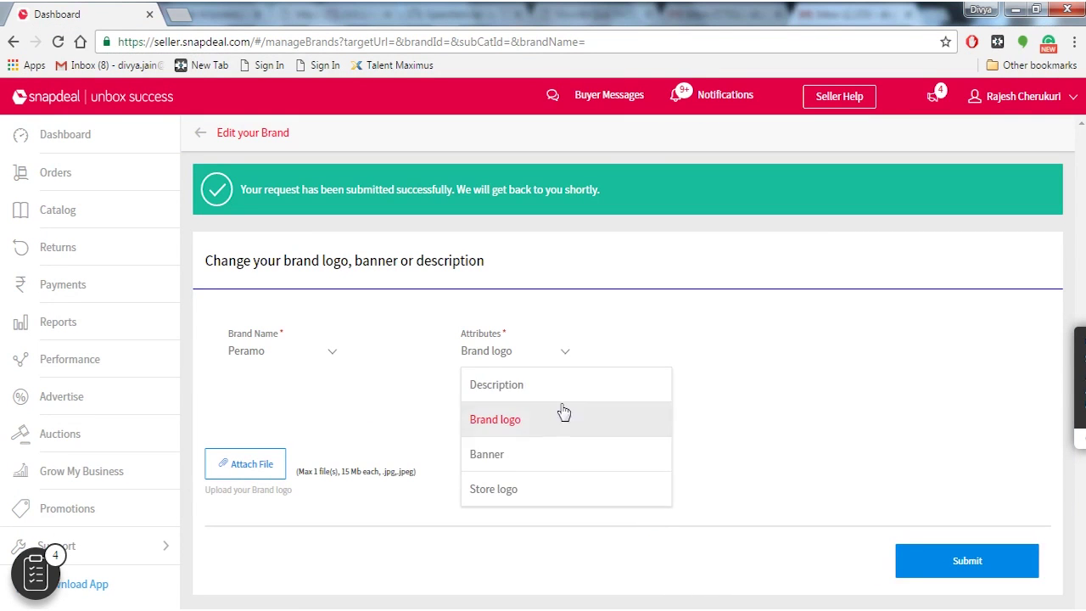
pyautogui.click(546, 461)
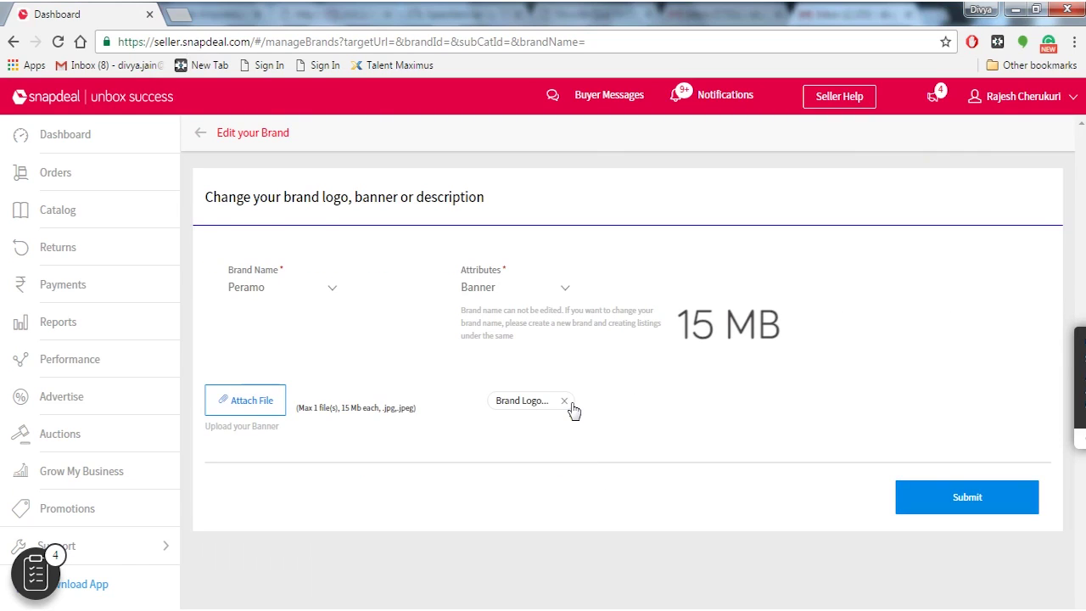
pyautogui.click(569, 293)
pyautogui.click(515, 397)
pyautogui.click(258, 404)
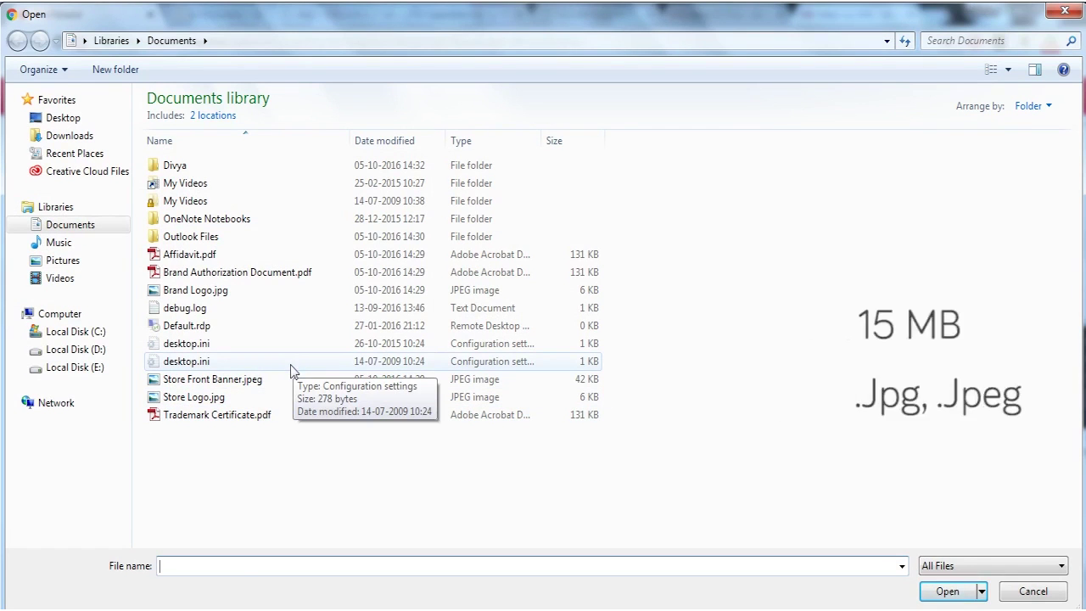
pyautogui.doubleClick(255, 379)
pyautogui.click(962, 510)
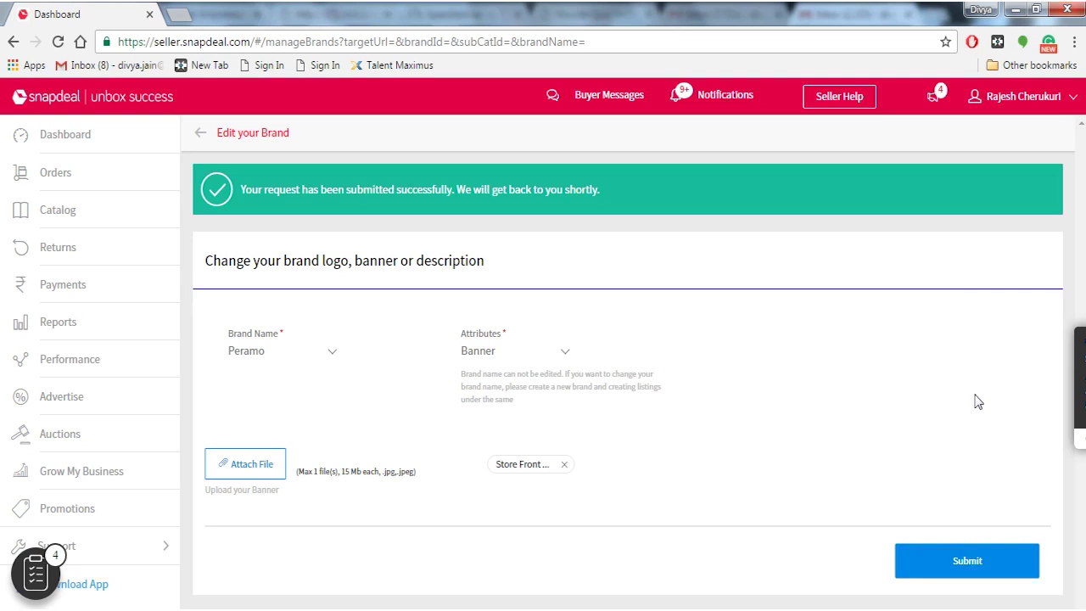
# Step: Choose Store logo as the attribute, attach Store Logo.jpg in place of the banner file and submit the change for Peramo
pyautogui.click(562, 290)
pyautogui.click(531, 432)
pyautogui.click(568, 292)
pyautogui.click(530, 430)
pyautogui.click(254, 406)
pyautogui.doubleClick(267, 400)
pyautogui.click(964, 497)
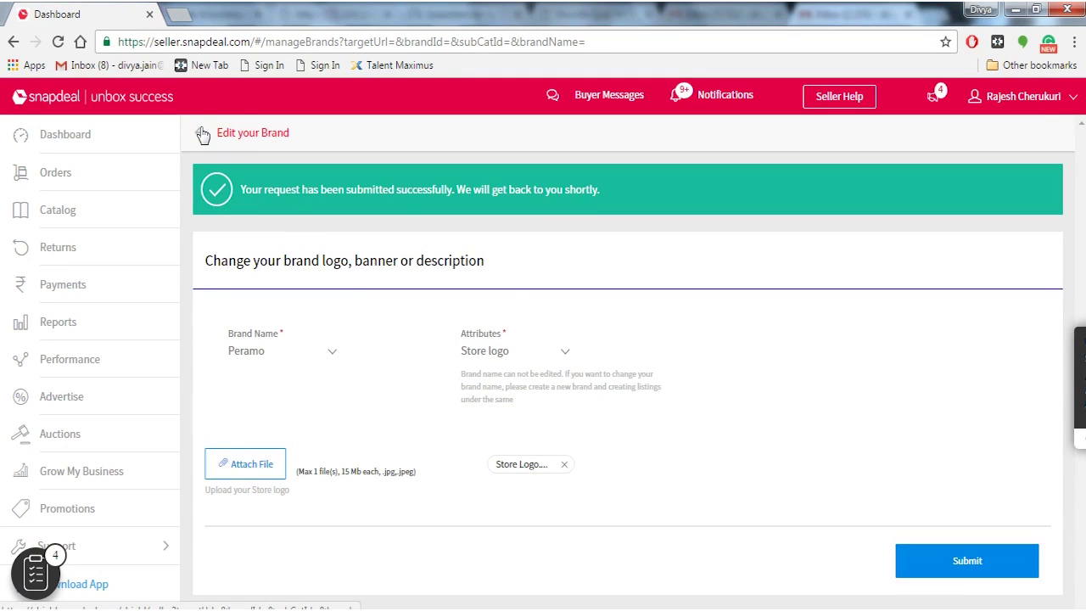
# Step: Return to the brand list, search the brands requiring authorization for Arrow and clear the search
pyautogui.click(201, 133)
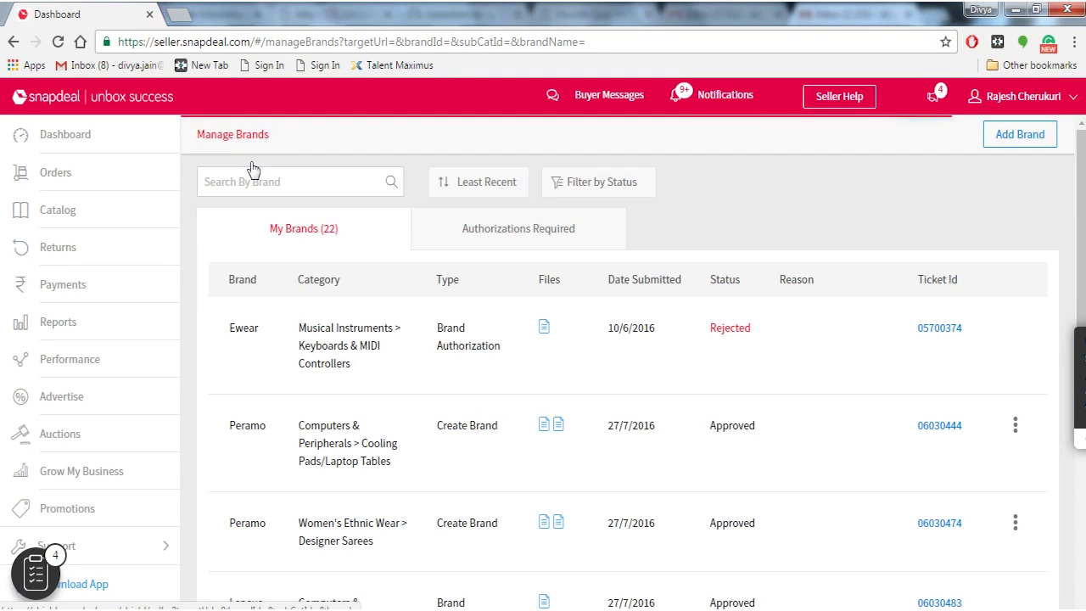
pyautogui.click(528, 246)
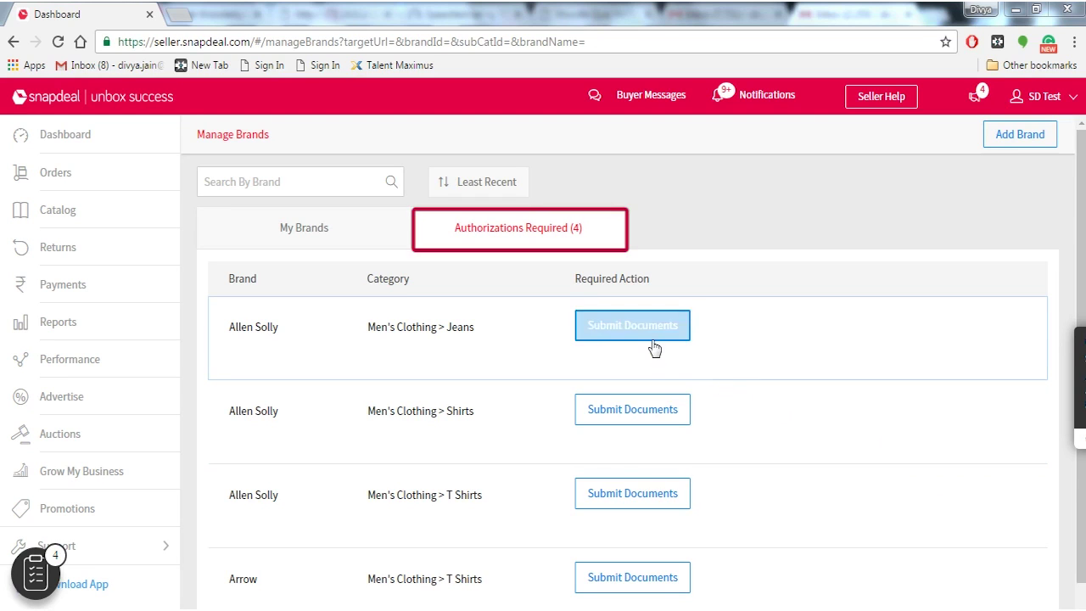
pyautogui.write('Arrow')
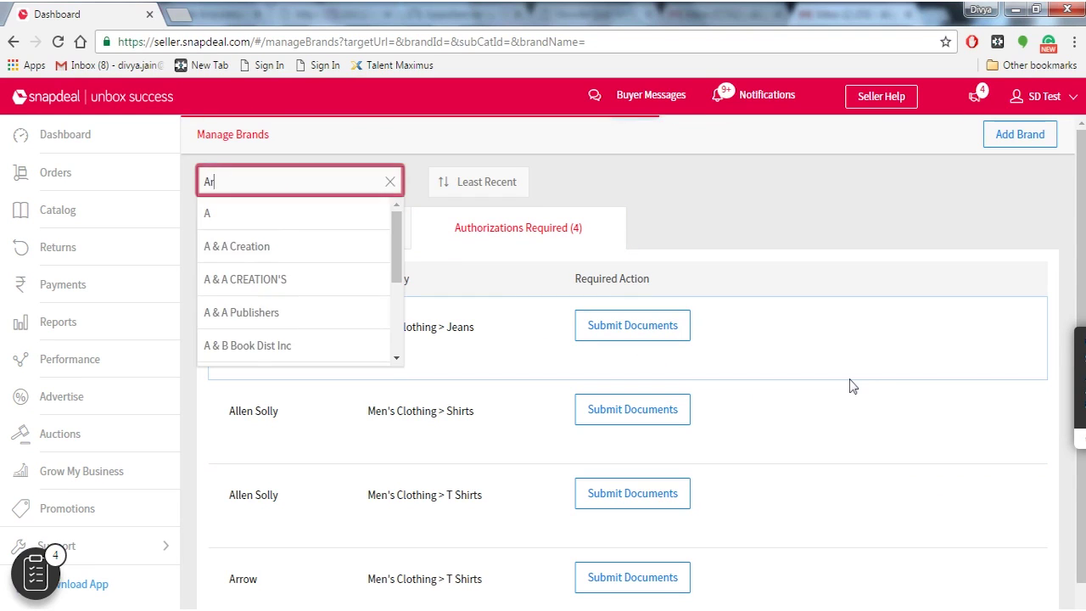
pyautogui.click(285, 222)
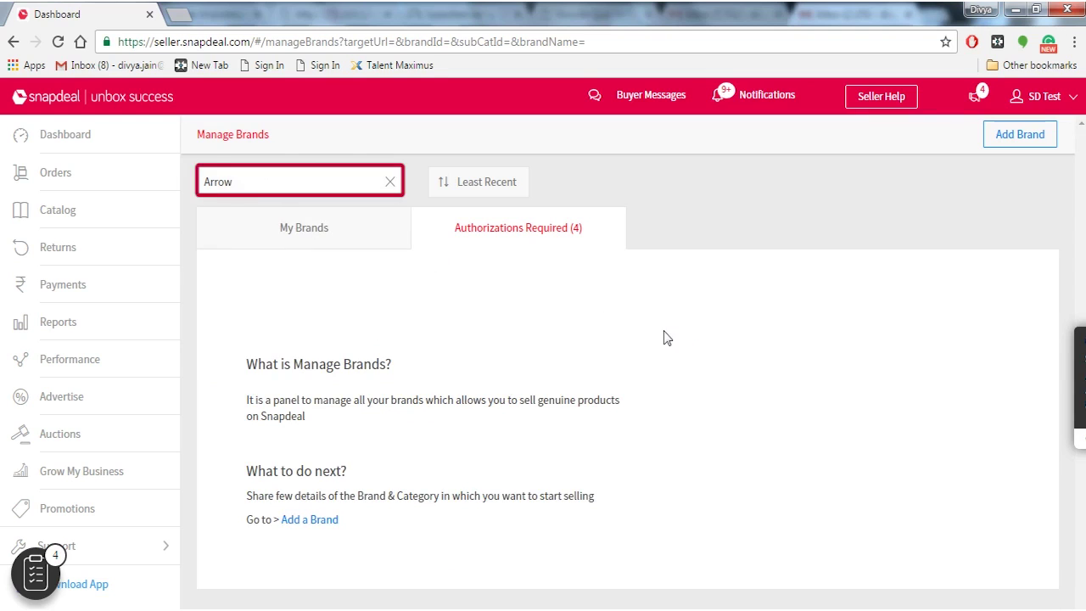
pyautogui.click(391, 182)
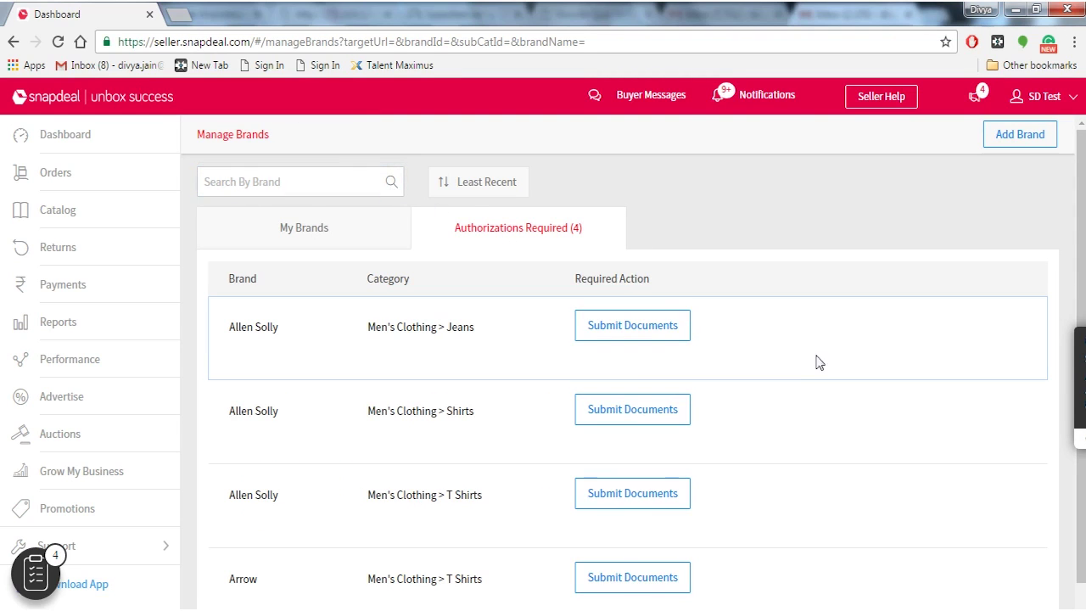
# Step: Open the document submission for Allen Solly in Men's Clothing > Jeans and attach Brand Authorization Document.pdf
pyautogui.click(642, 335)
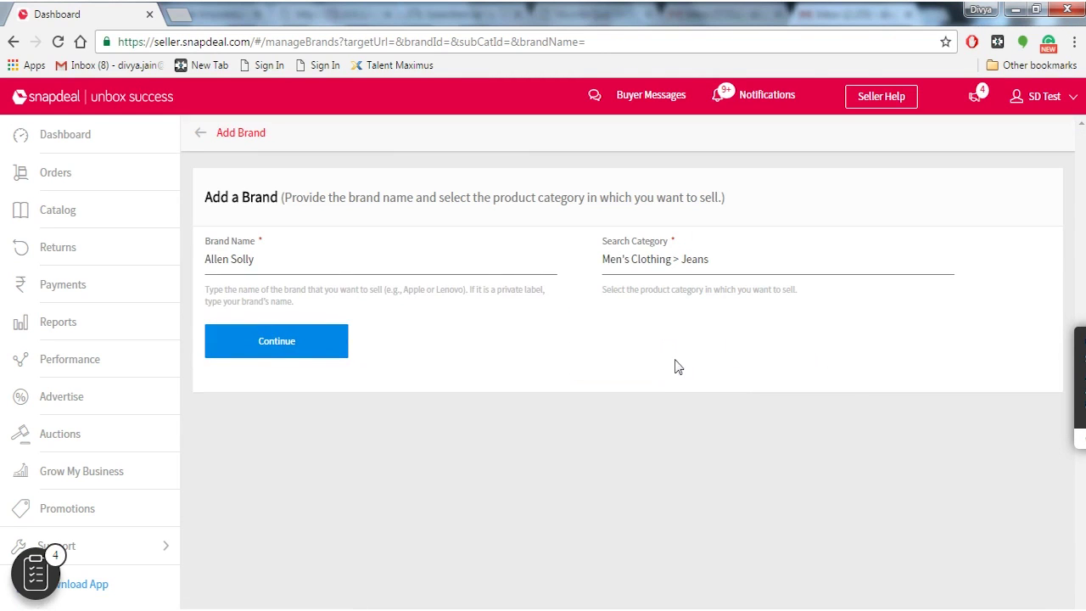
pyautogui.click(281, 349)
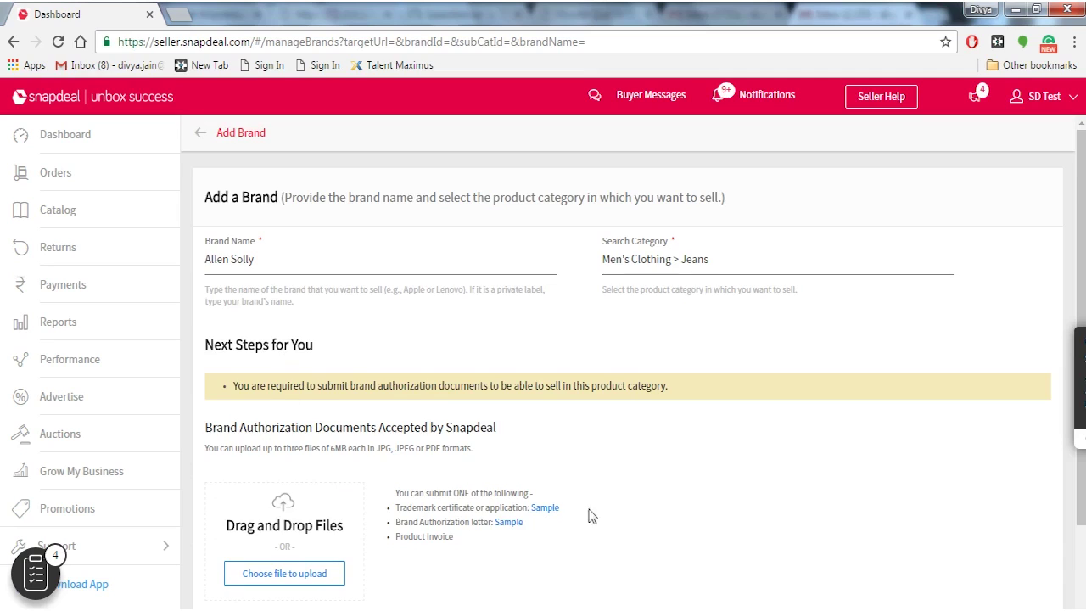
pyautogui.scroll(-1, 294, 419)
pyautogui.click(293, 428)
pyautogui.click(238, 272)
pyautogui.click(237, 272)
pyautogui.doubleClick(242, 277)
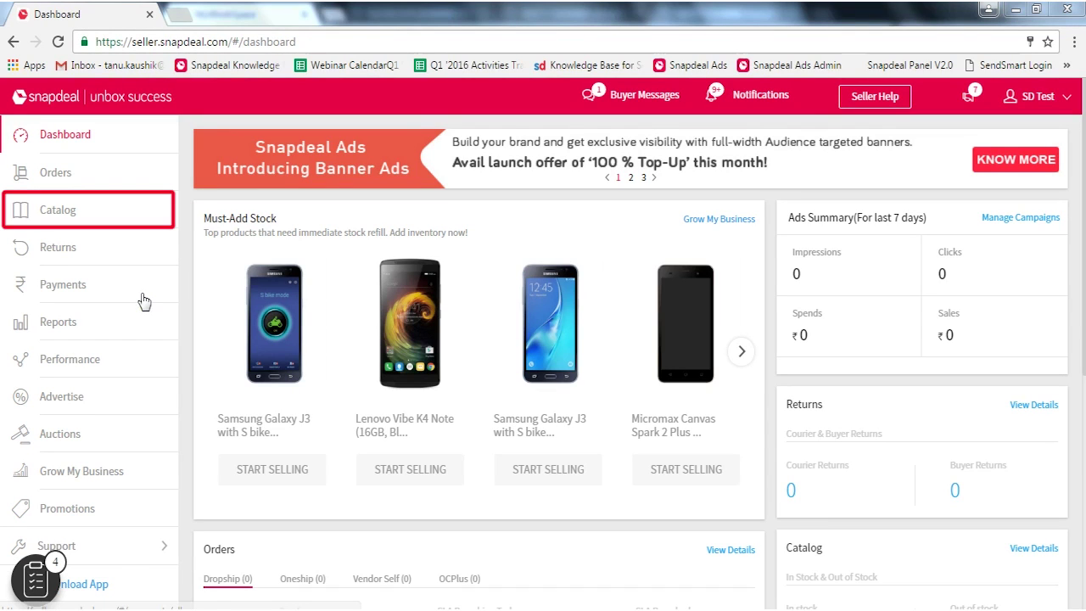
# Step: Start a single product listing for Women-Dresses, look up the brand A&A Labels and continue to the key details with A & A Creation
pyautogui.click(106, 210)
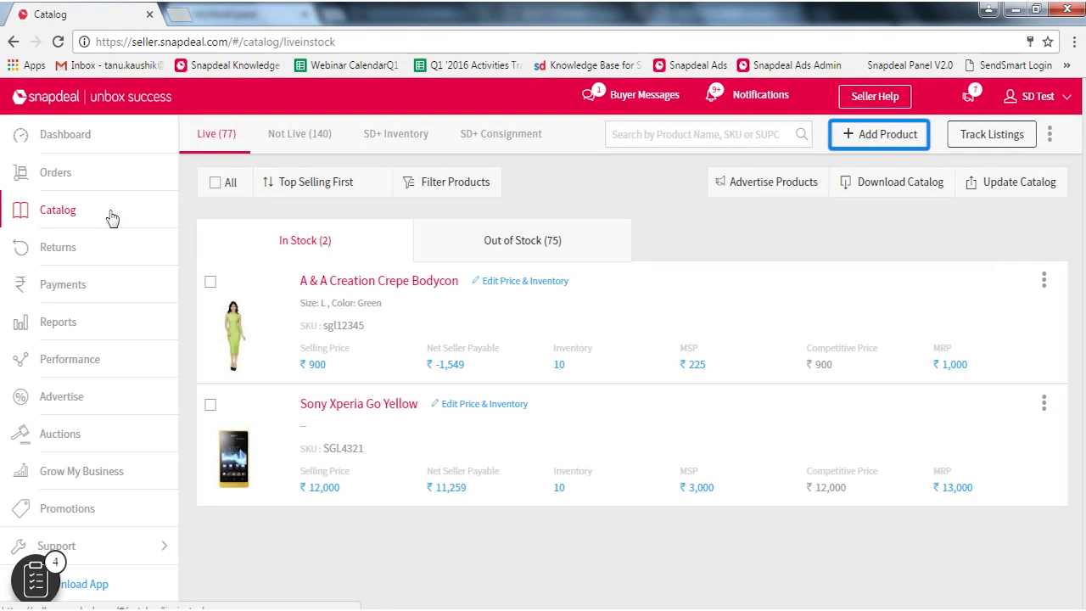
pyautogui.click(923, 138)
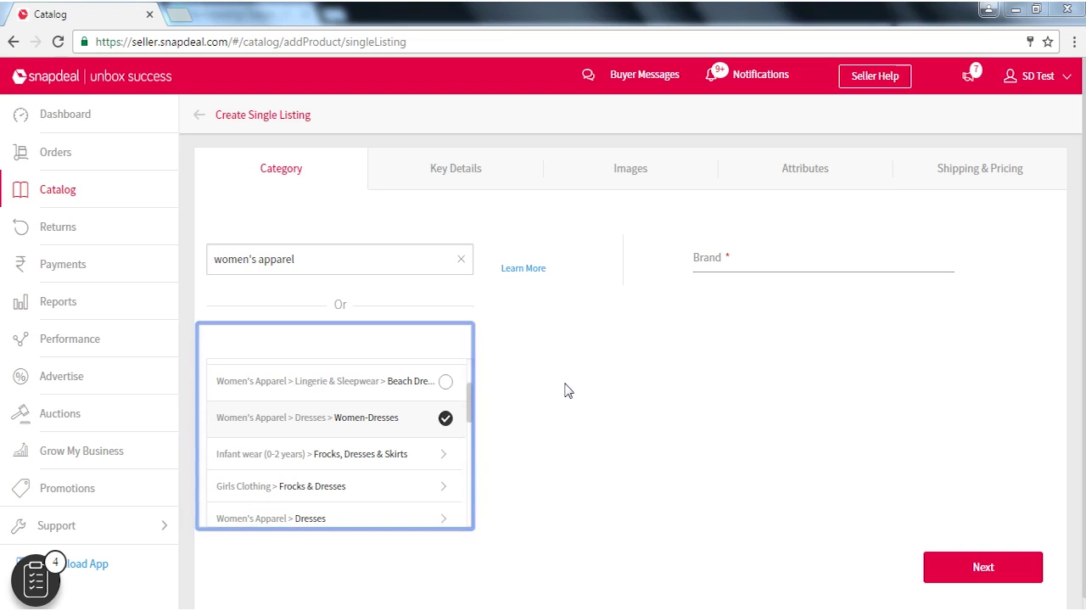
pyautogui.click(782, 270)
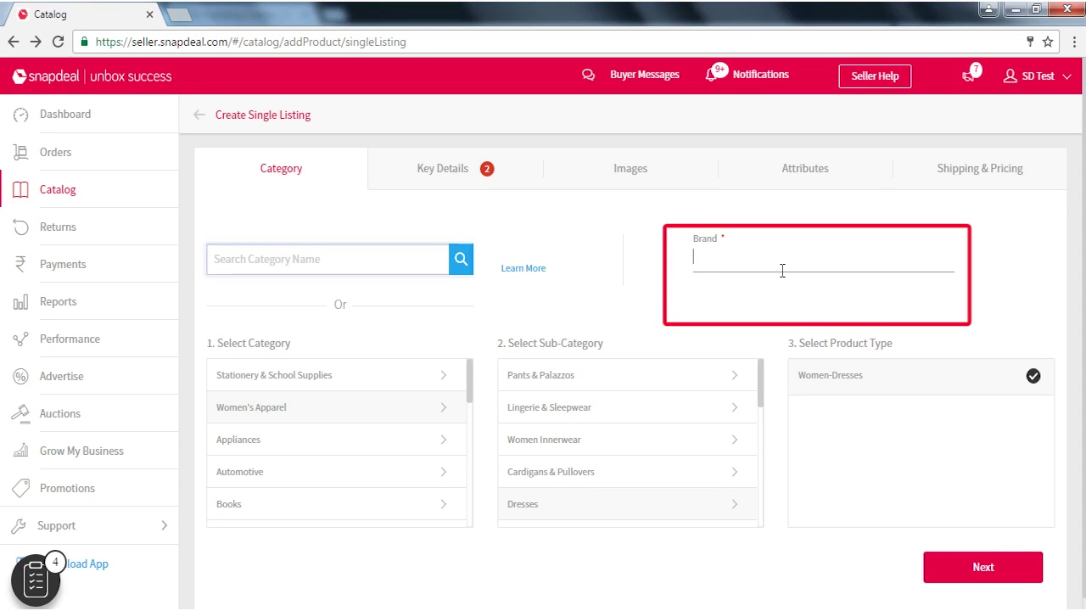
pyautogui.write('A&A Labels')
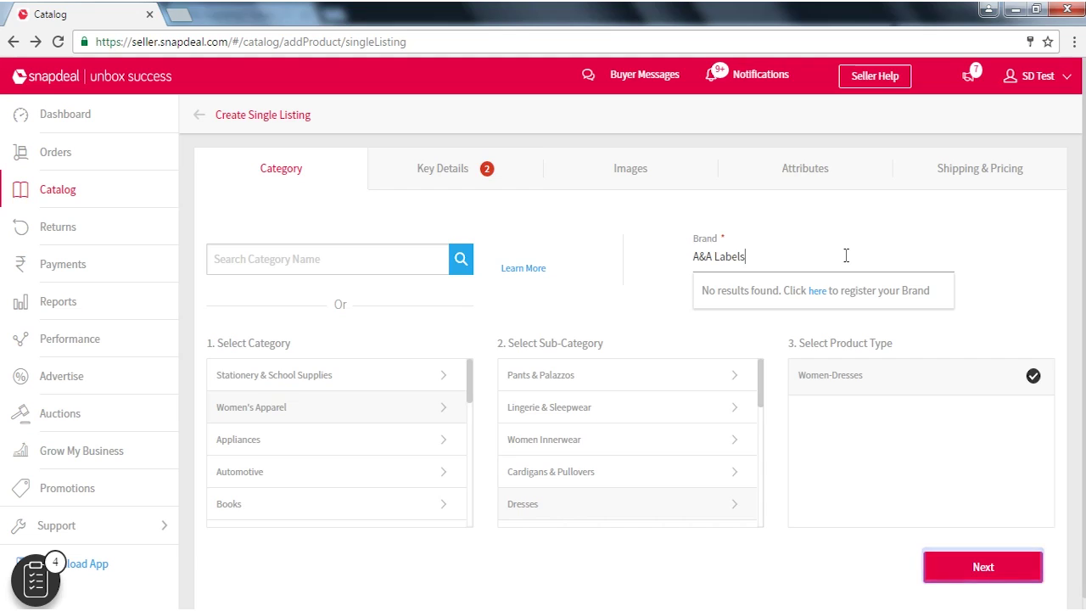
pyautogui.click(982, 567)
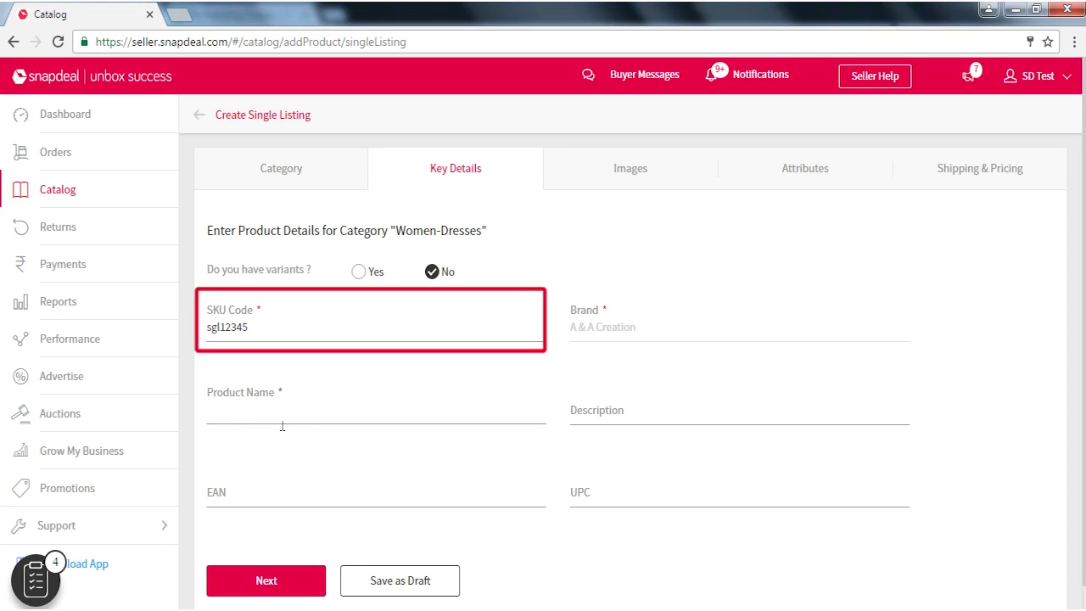
# Step: Complete the key details with product name "Grees A-line dress" and description "Green A-line net dress", and continue to the images
pyautogui.click(681, 424)
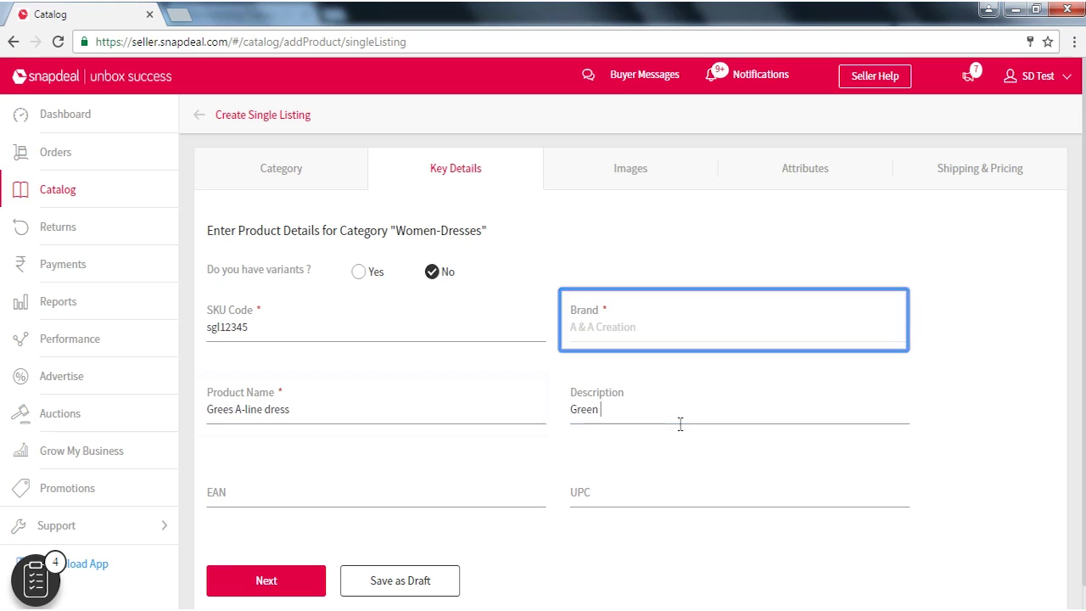
pyautogui.write('A-line dress')
pyautogui.hotkey('ctrl', 'Left')
pyautogui.write('net')
pyautogui.press('End')
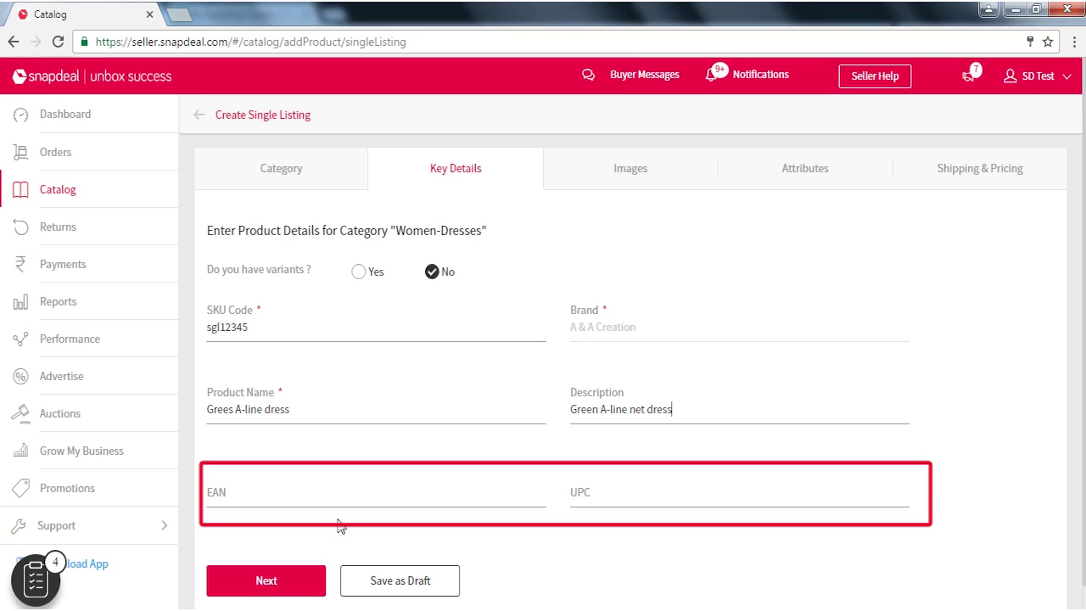
pyautogui.click(289, 591)
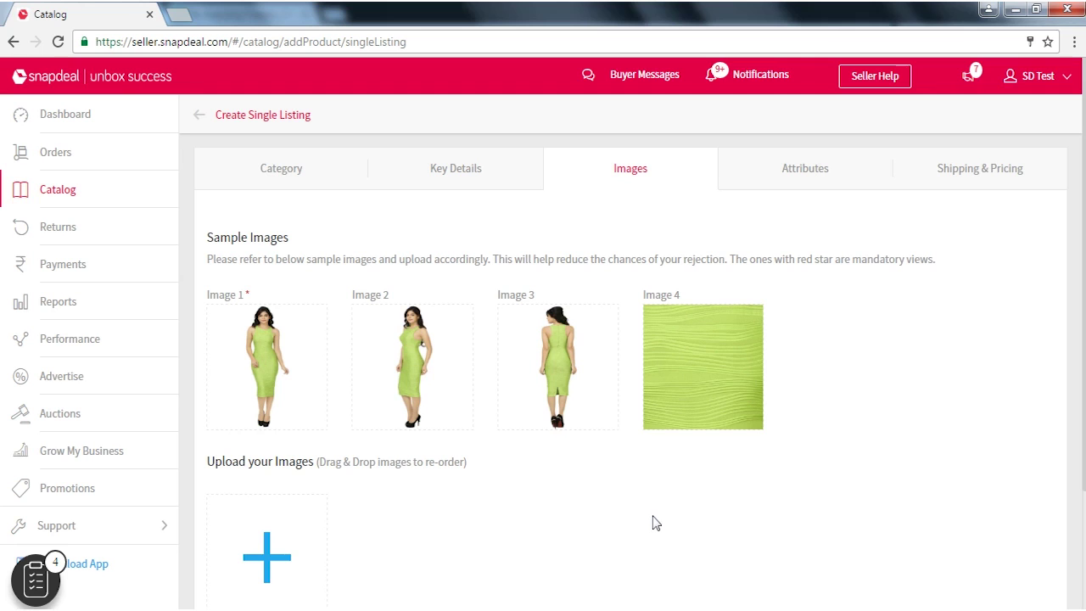
# Step: Add image 1.jpg and image 2.jpg from the computer's Downloads folder as product images
pyautogui.scroll(-2, 655, 522)
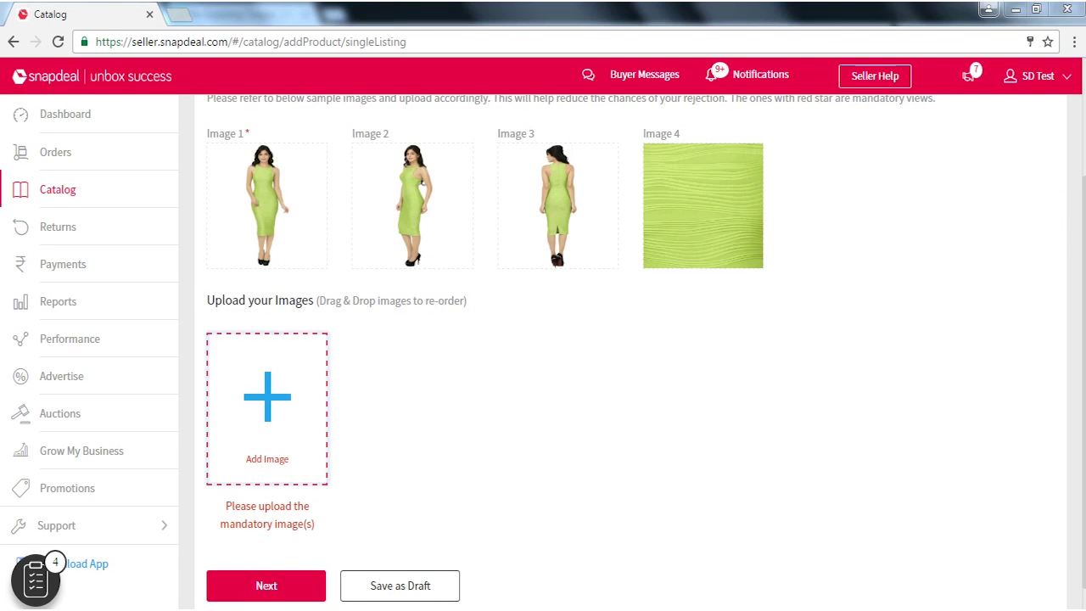
pyautogui.click(284, 447)
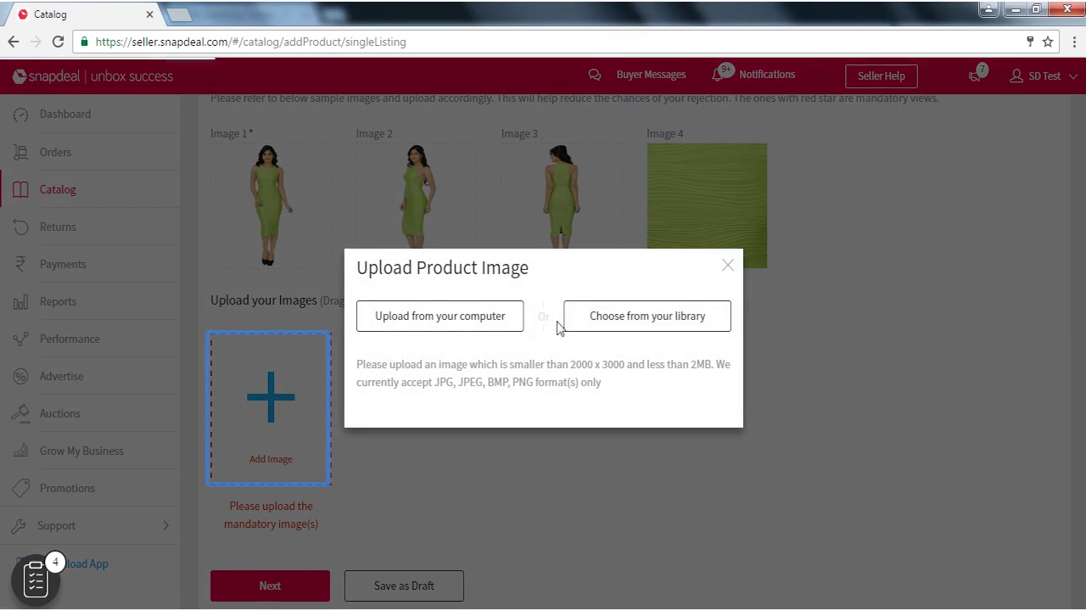
pyautogui.click(494, 322)
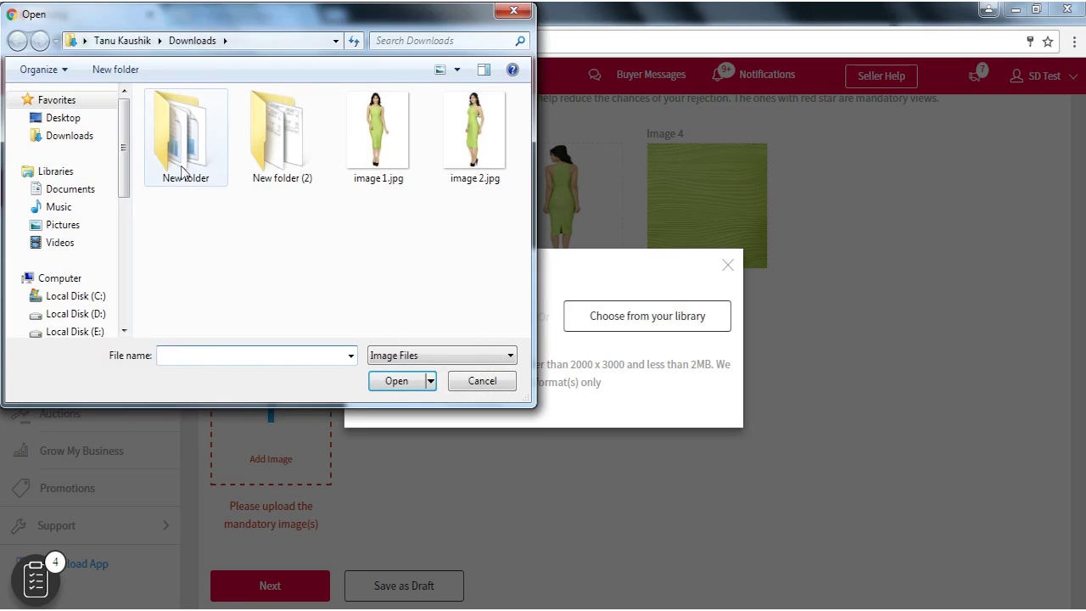
pyautogui.click(400, 169)
pyautogui.keyDown('ctrl'); pyautogui.click(479, 162); pyautogui.keyUp('ctrl')
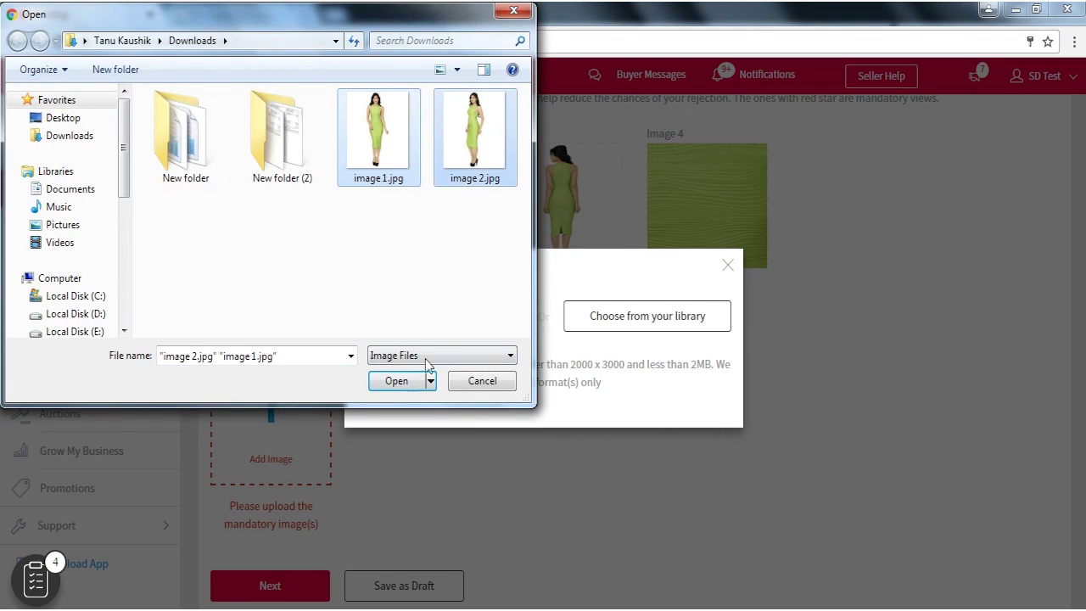
pyautogui.click(396, 380)
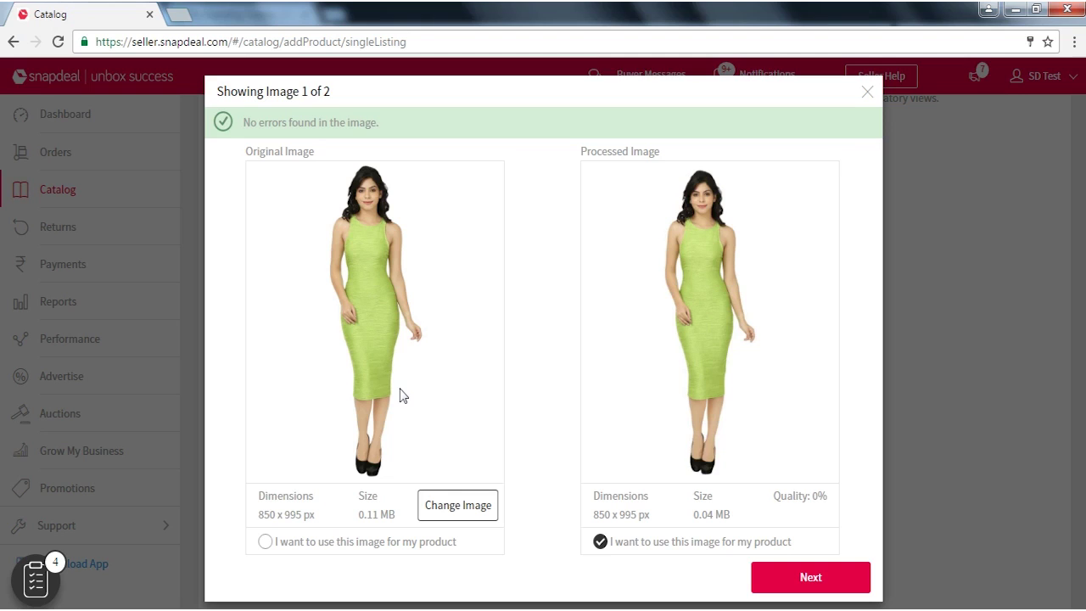
# Step: Submit both processed images, reorder them so the front view comes first and continue to the attributes
pyautogui.click(778, 577)
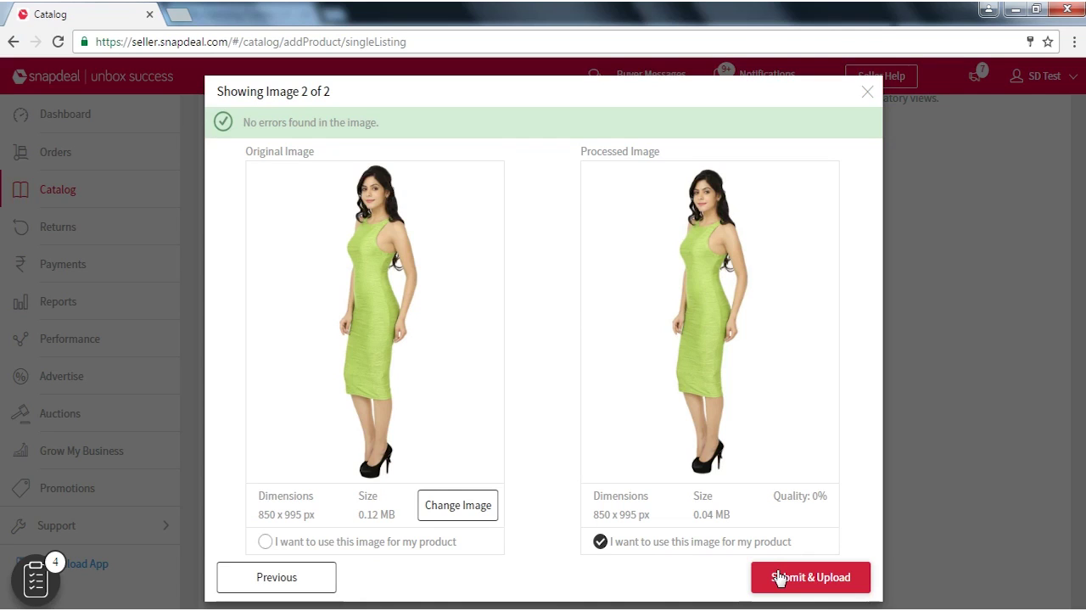
pyautogui.click(779, 578)
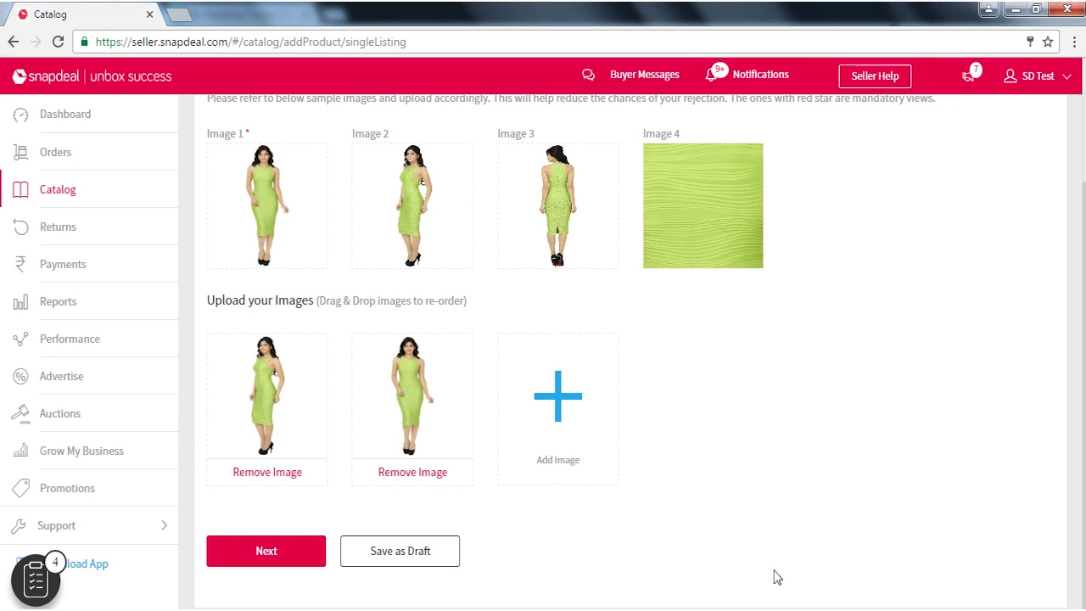
pyautogui.moveTo(298, 396); pyautogui.dragTo(416, 400)
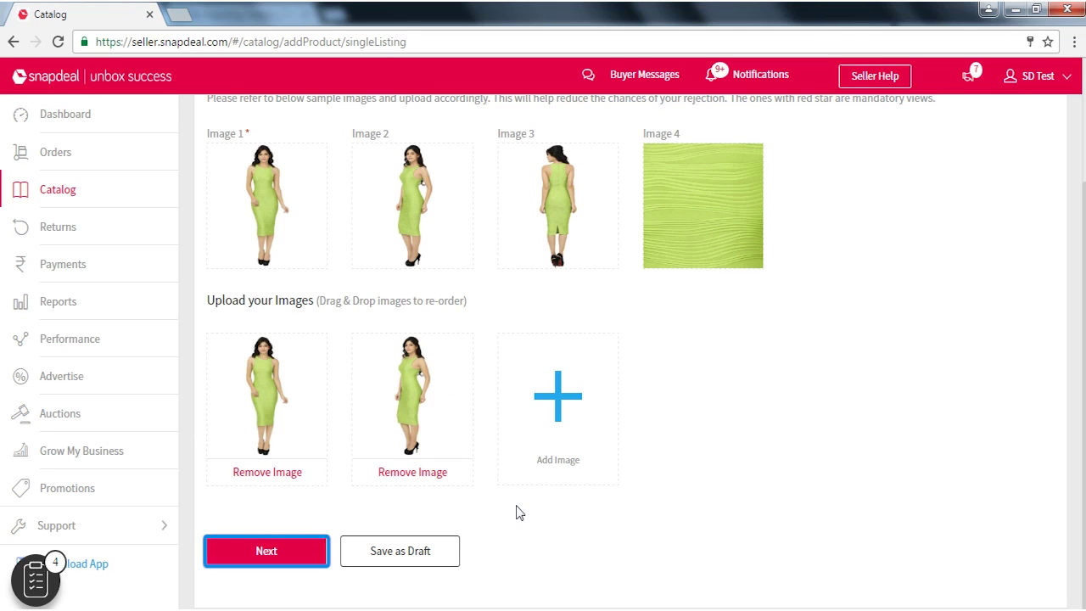
pyautogui.click(287, 553)
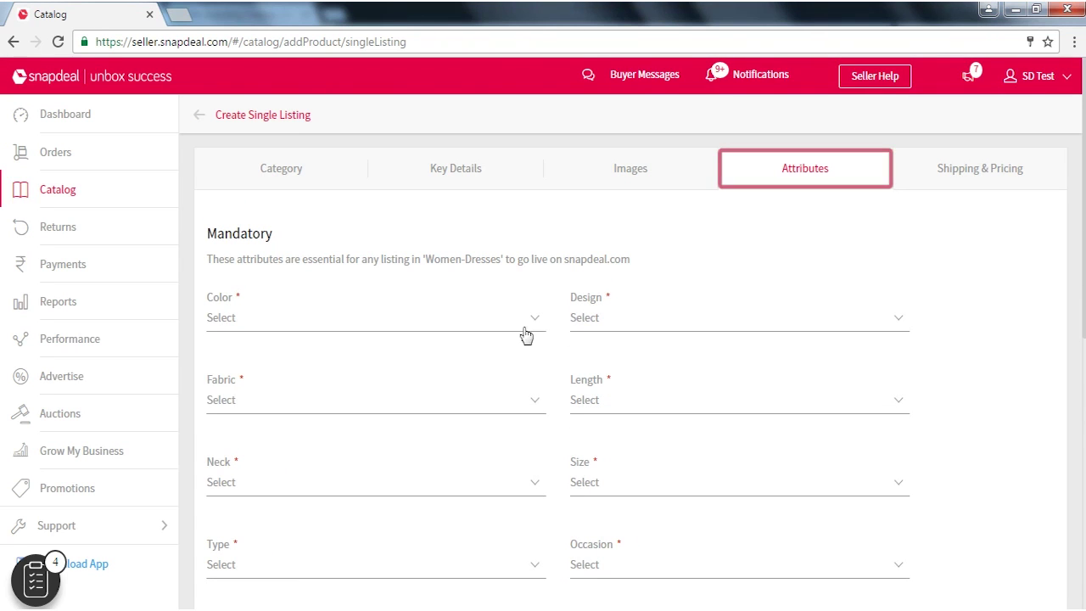
# Step: Set the mandatory attributes Color to Green and Design to Color Blocking
pyautogui.click(533, 323)
pyautogui.click(533, 323)
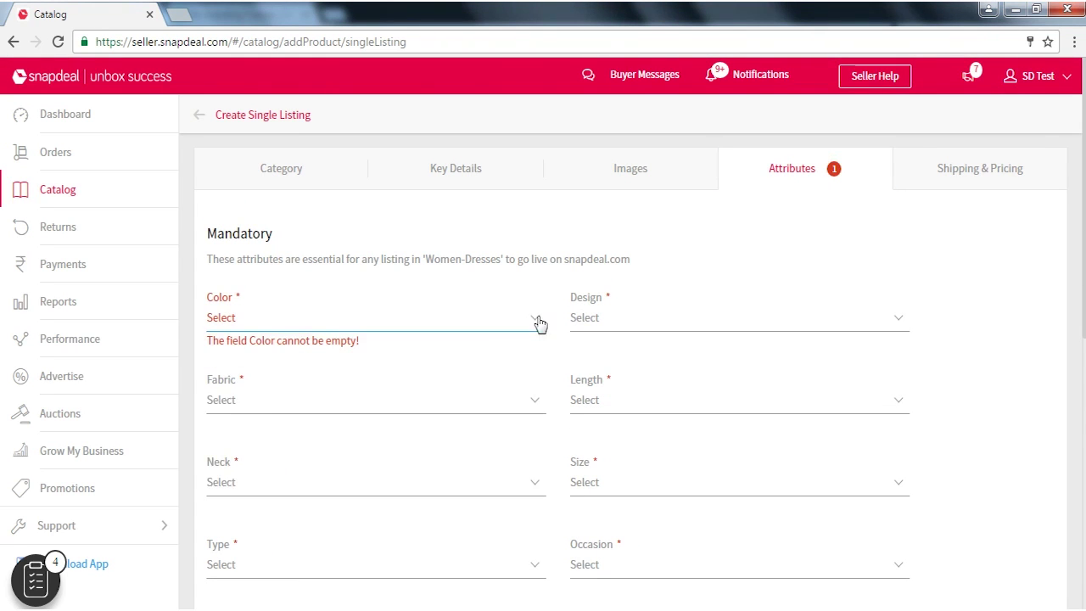
pyautogui.click(538, 322)
pyautogui.moveTo(541, 348); pyautogui.dragTo(543, 383)
pyautogui.click(416, 441)
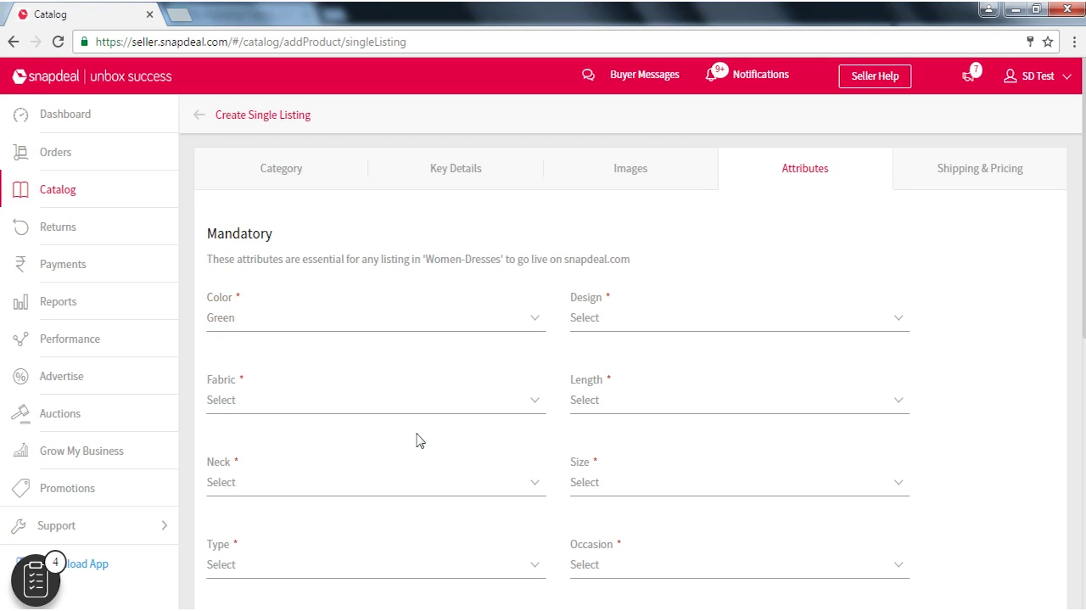
pyautogui.click(899, 327)
pyautogui.click(791, 474)
# Step: Set the Fabric to Crepe and the Length to Knee Length
pyautogui.click(539, 404)
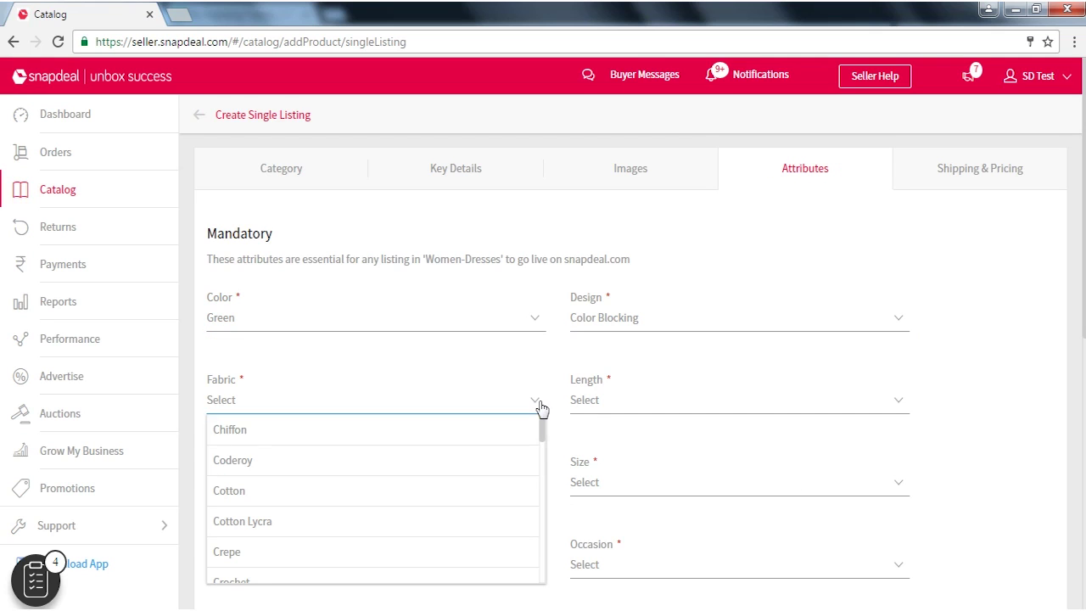
pyautogui.click(482, 551)
pyautogui.click(896, 404)
pyautogui.click(801, 518)
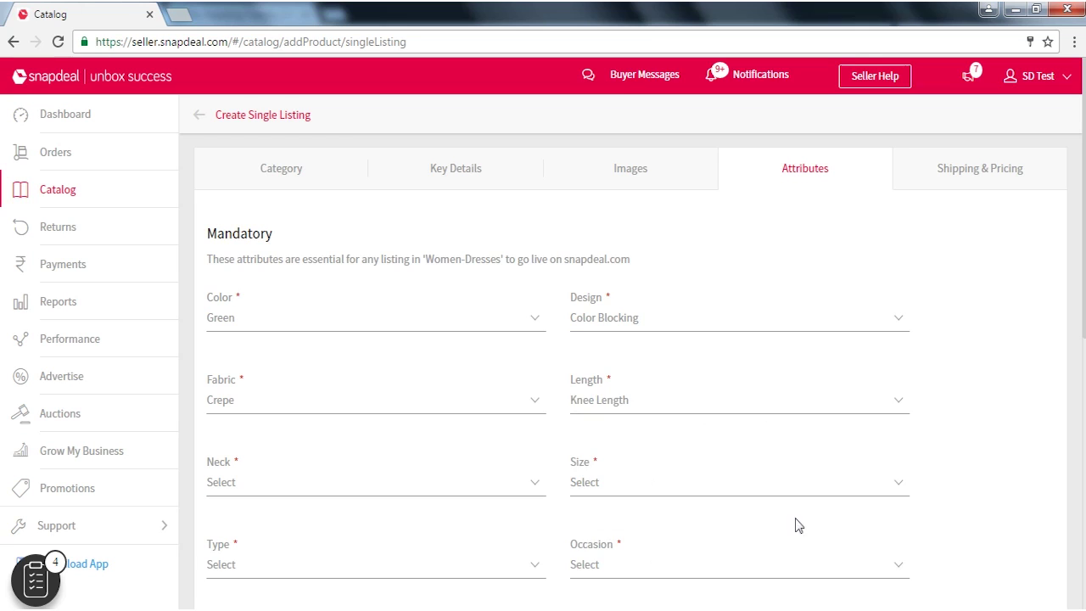
# Step: Leave the mandatory Neck attribute without a selection to check the field's validation
pyautogui.click(536, 489)
pyautogui.scroll(-2, 1084, 317)
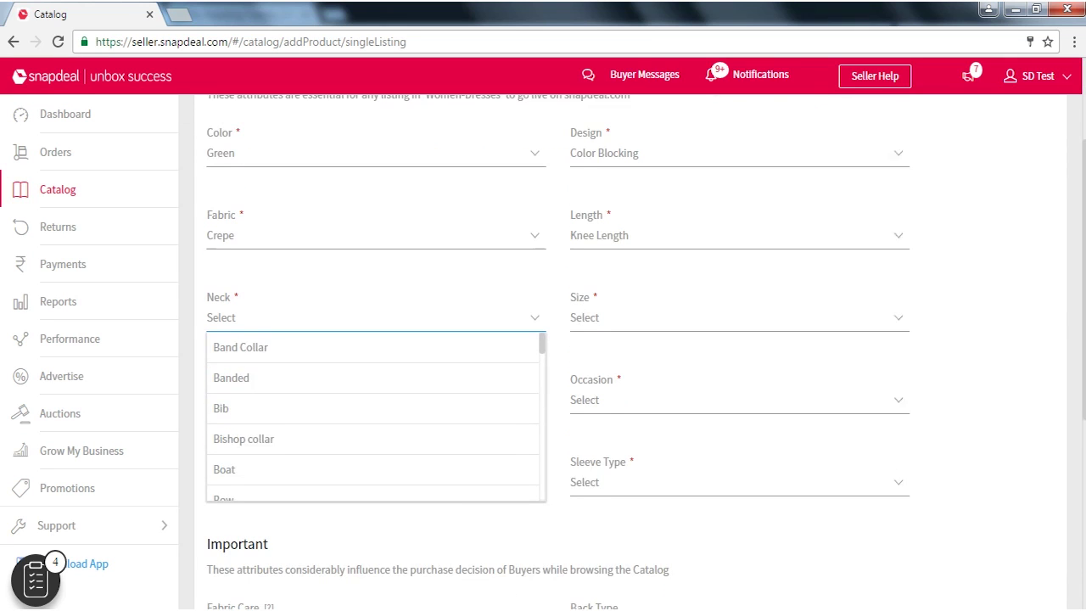
pyautogui.click(981, 450)
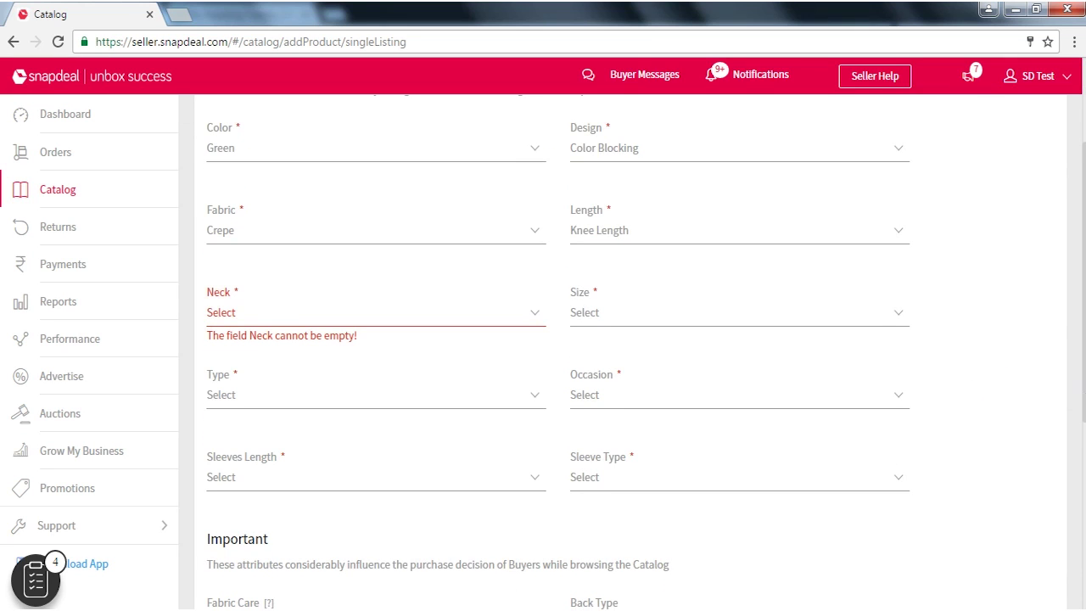
pyautogui.scroll(2, 870, 221)
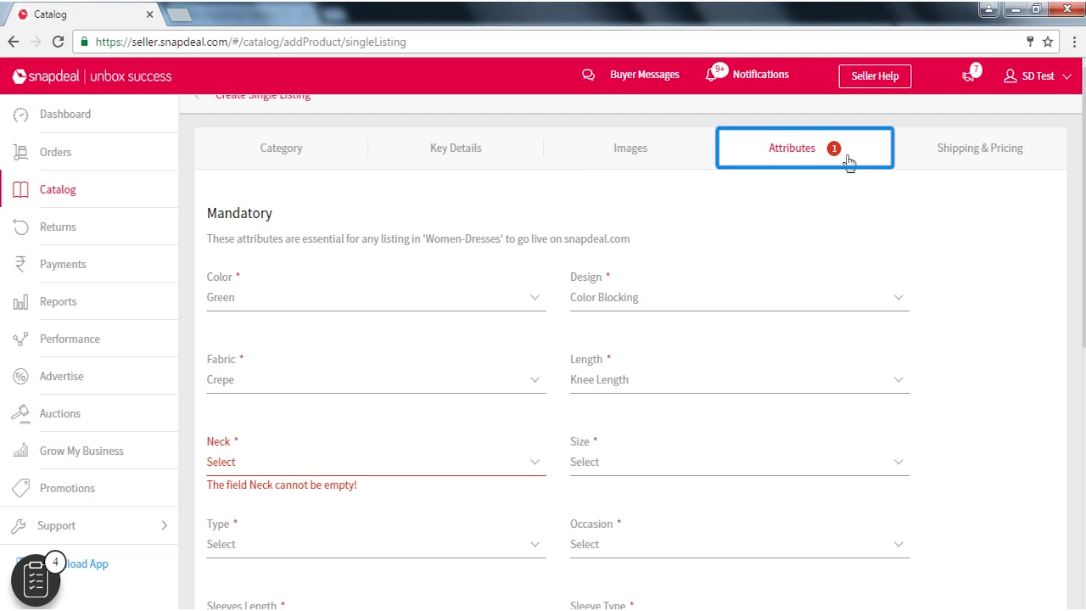
# Step: Set the Neck attribute to Banded and the Size to L
pyautogui.click(534, 468)
pyautogui.click(475, 520)
pyautogui.click(904, 466)
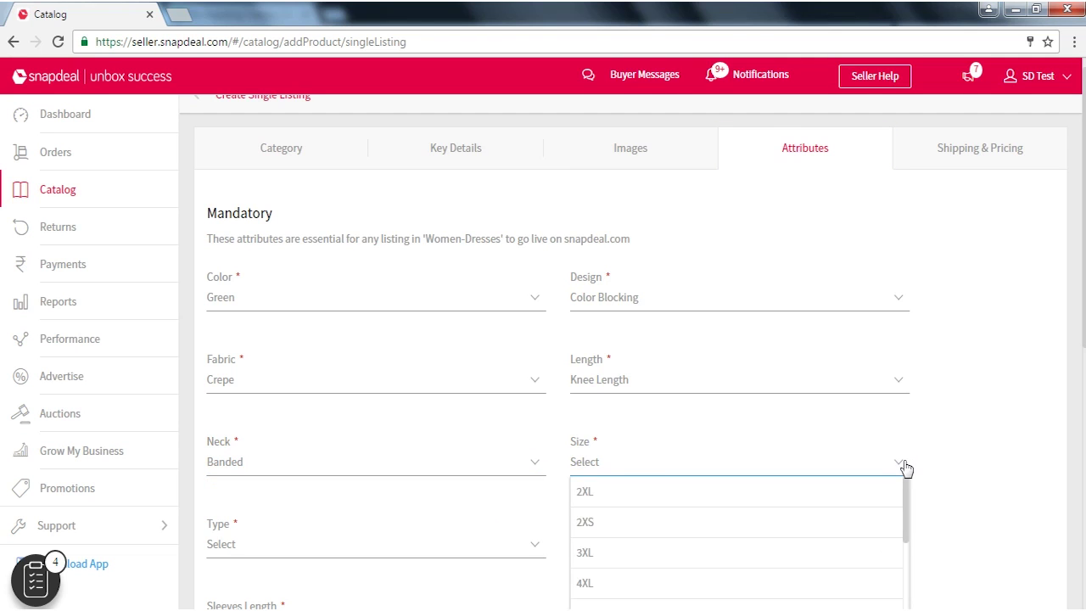
pyautogui.scroll(-1, 840, 543)
pyautogui.click(851, 562)
# Step: Set the dress Type to Bodycon and the Occasion to Casual
pyautogui.scroll(-2, 678, 424)
pyautogui.click(535, 392)
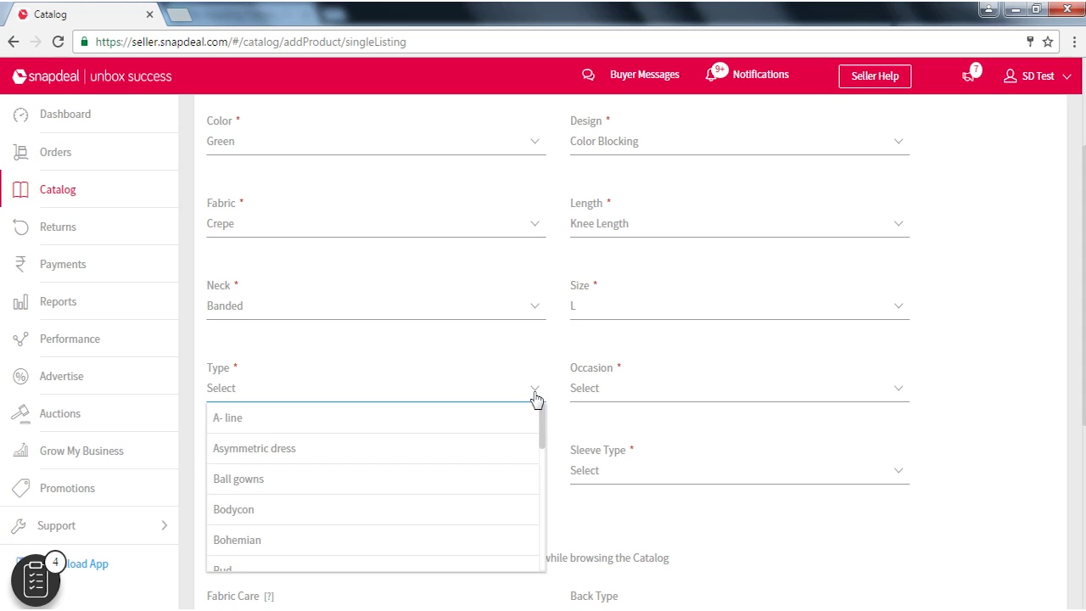
pyautogui.click(477, 509)
pyautogui.click(857, 388)
pyautogui.click(863, 427)
# Step: Set the Sleeves Length to Sleeveless and the Sleeve Type to Regular
pyautogui.click(543, 475)
pyautogui.click(509, 603)
pyautogui.click(902, 475)
pyautogui.scroll(-2, 904, 539)
pyautogui.click(645, 560)
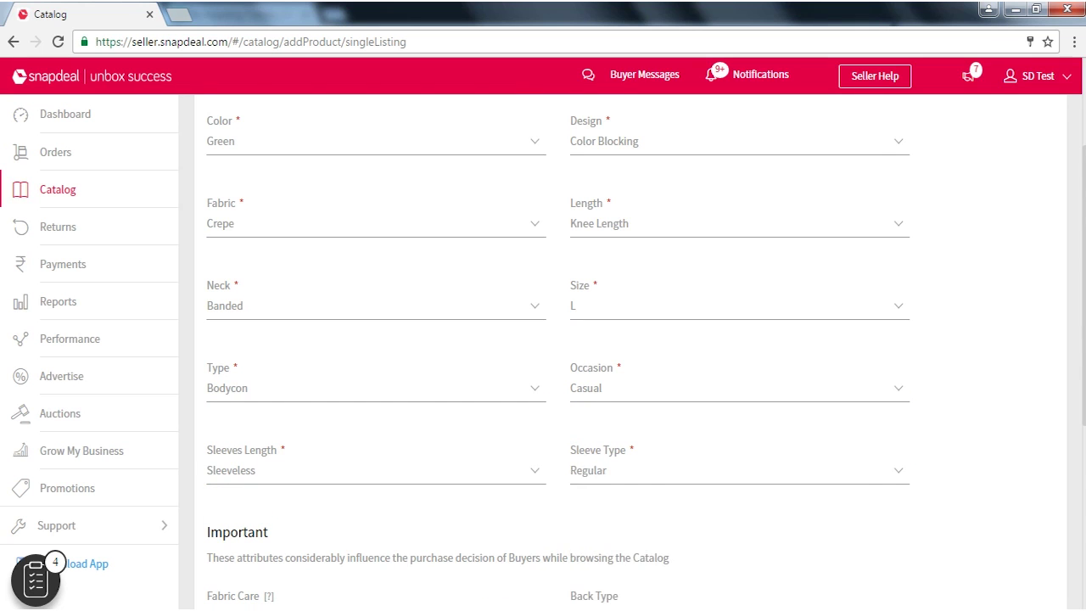
# Step: Set Fabric Care to Machine Wash, Back Type to Meduim Neck and With Belt to No, and continue to shipping and pricing
pyautogui.scroll(-3, 950, 543)
pyautogui.scroll(-1, 891, 339)
pyautogui.click(892, 302)
pyautogui.click(691, 367)
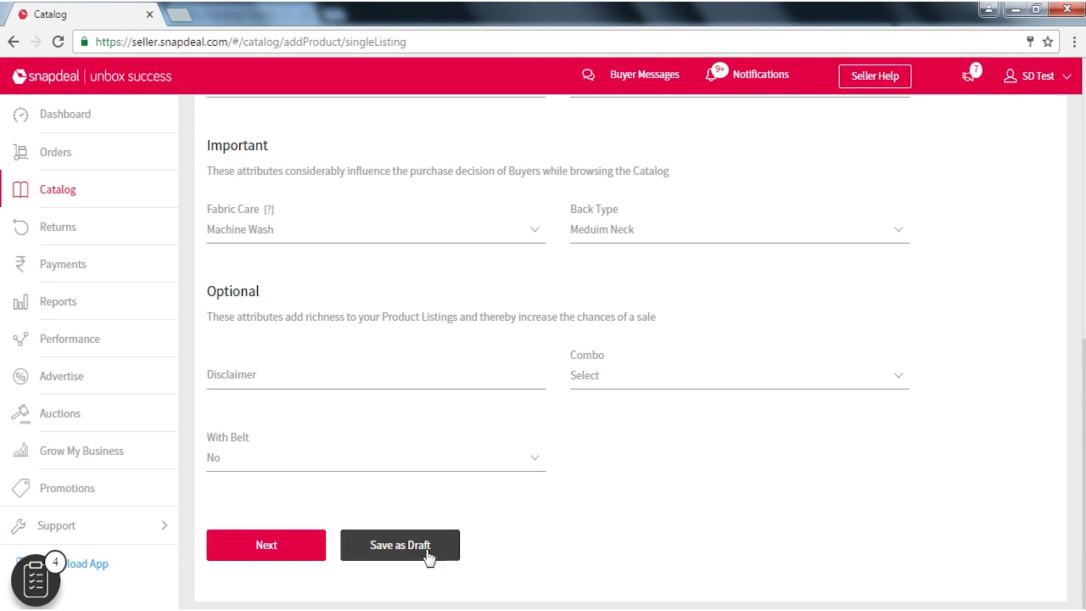
pyautogui.click(293, 549)
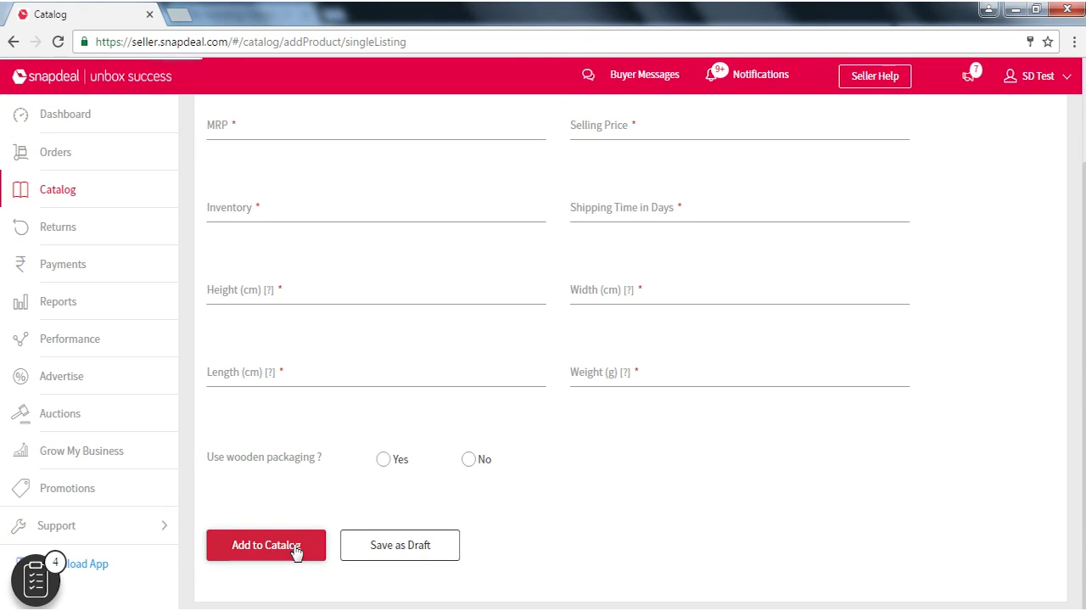
# Step: Enter an MRP of 1000, a selling price of 900, an inventory of 10 and a shipping time of 1 day
pyautogui.scroll(1, 1023, 509)
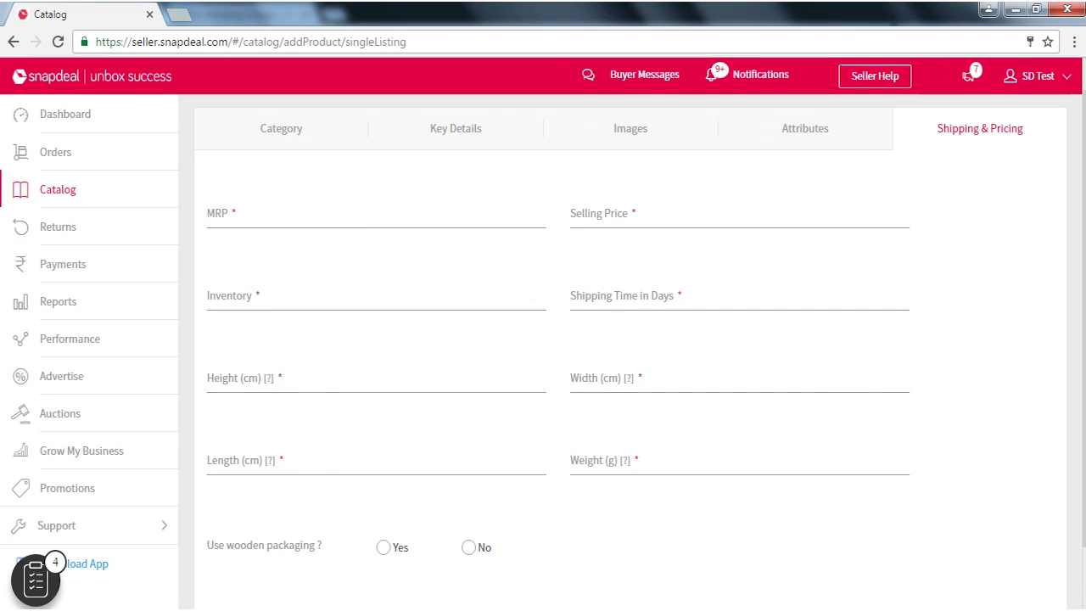
pyautogui.click(495, 222)
pyautogui.write('1000')
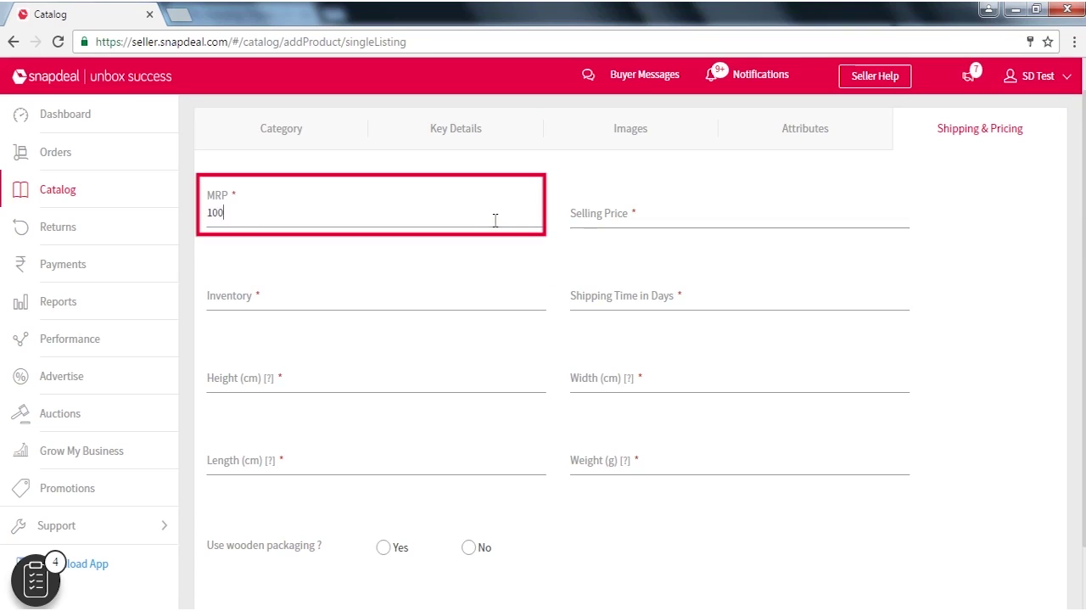
pyautogui.click(663, 226)
pyautogui.write('900')
pyautogui.click(501, 311)
pyautogui.write('10')
pyautogui.click(698, 311)
pyautogui.write('1')
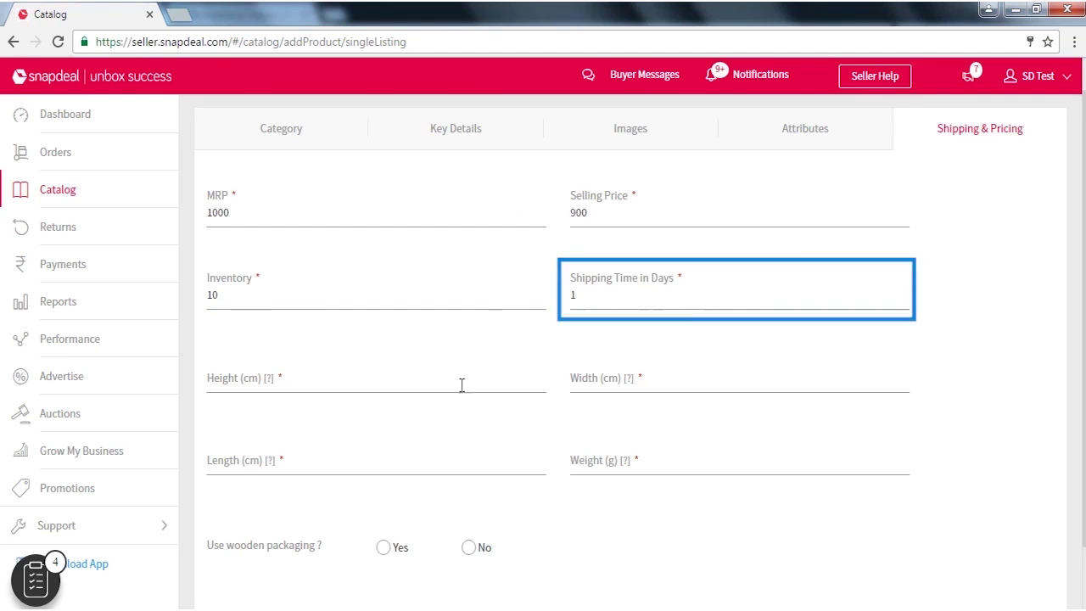
# Step: Enter the package height as 56 cm, width as 34 cm, length as 64 cm and weight as 200 g
pyautogui.click(462, 384)
pyautogui.write('56')
pyautogui.click(647, 393)
pyautogui.write('34')
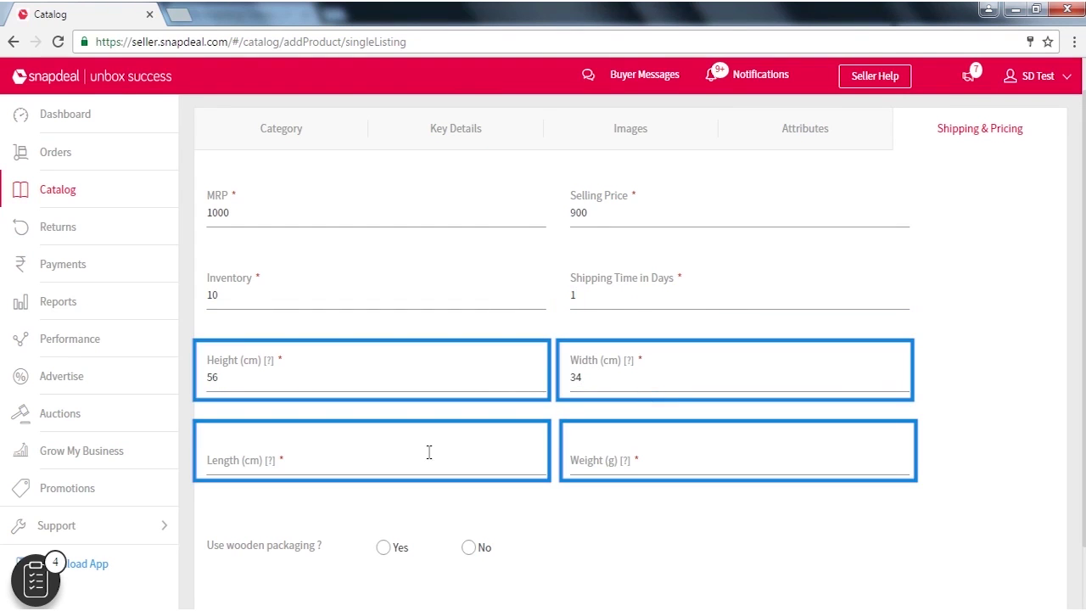
pyautogui.click(414, 472)
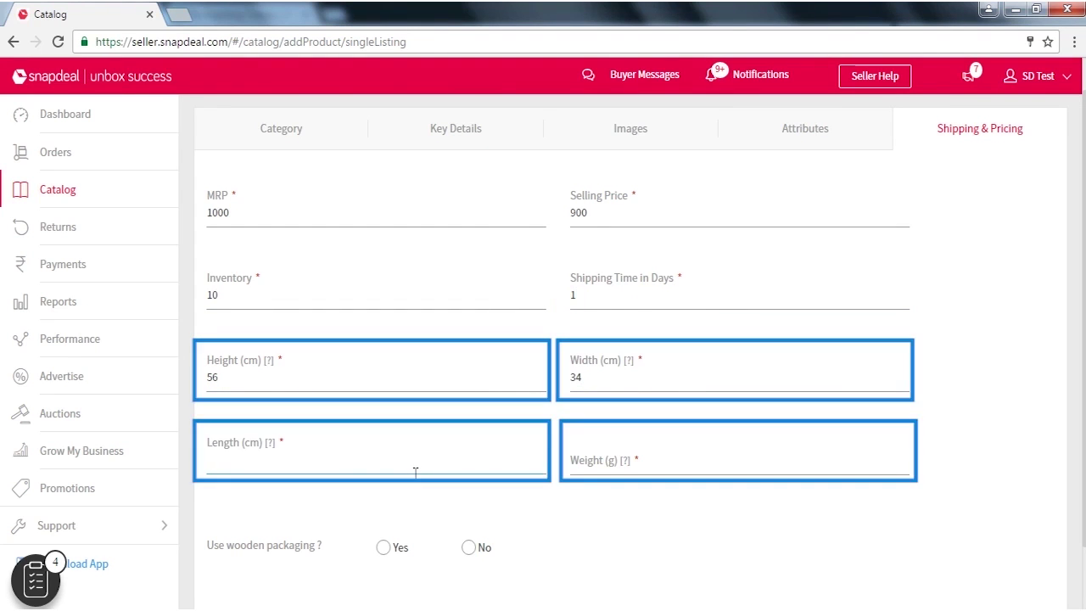
pyautogui.write('64')
pyautogui.click(692, 472)
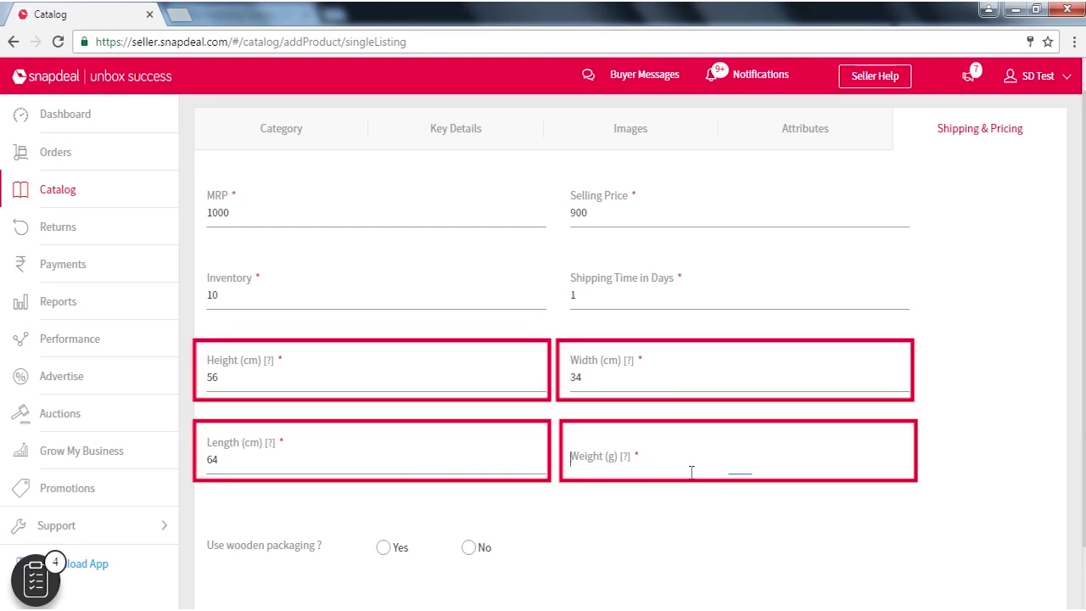
pyautogui.write('200')
# Step: Decline wooden packaging and add the dress listing to the catalog
pyautogui.click(473, 548)
pyautogui.scroll(-1, 1070, 421)
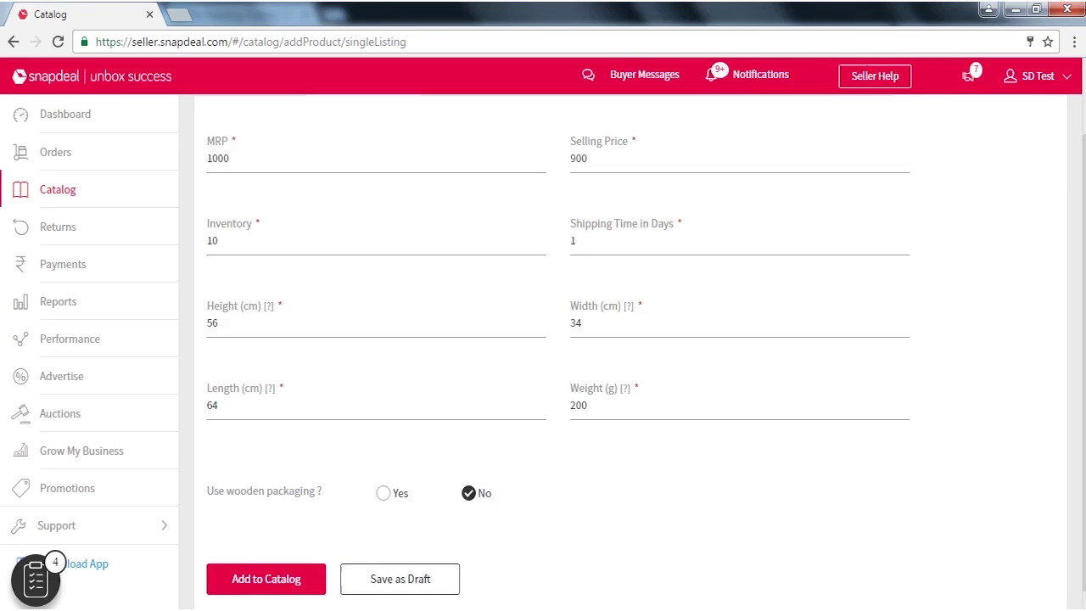
pyautogui.scroll(-1, 311, 552)
pyautogui.click(310, 550)
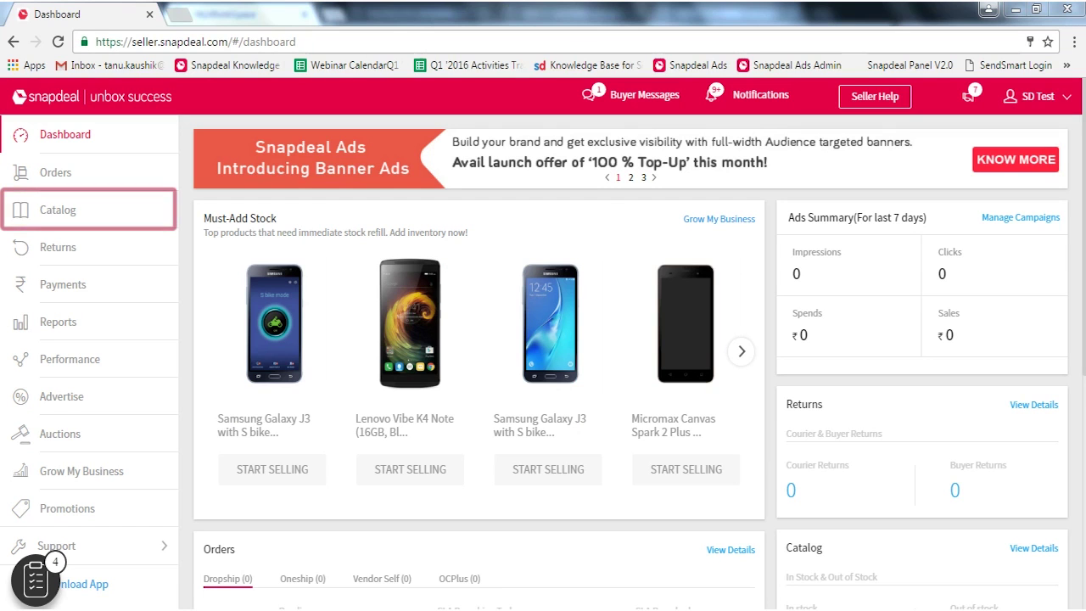
# Step: Start adding another product from the catalog and search the existing products for "sony"
pyautogui.click(107, 213)
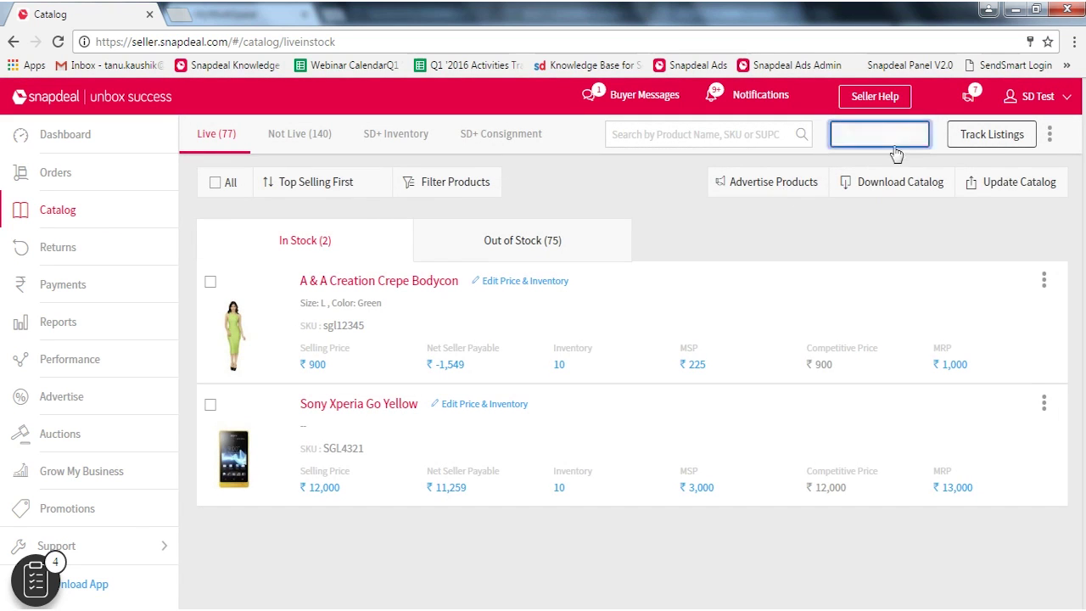
pyautogui.click(925, 140)
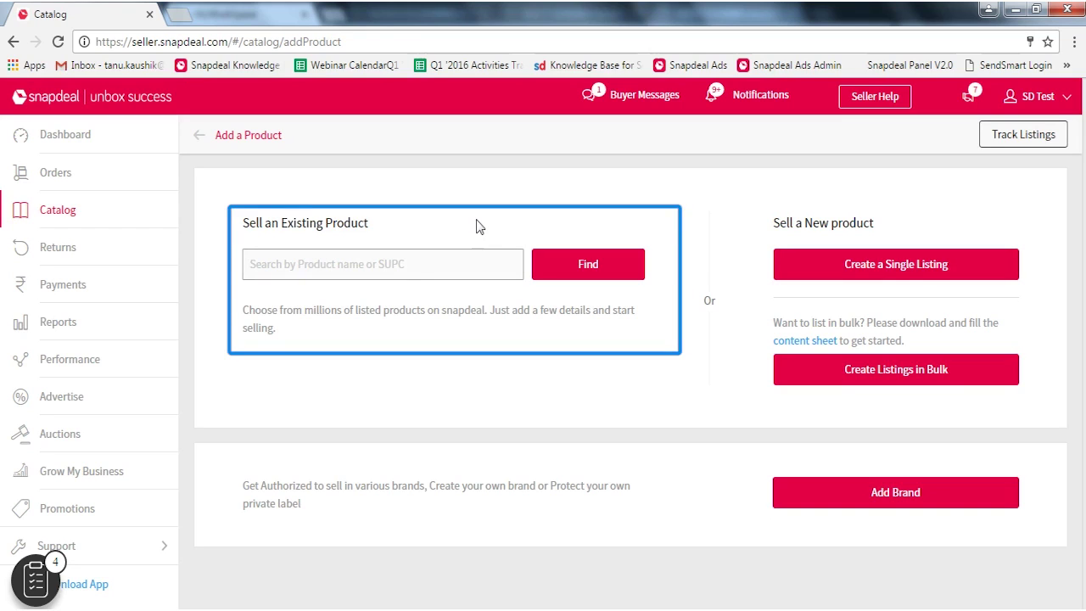
pyautogui.click(335, 274)
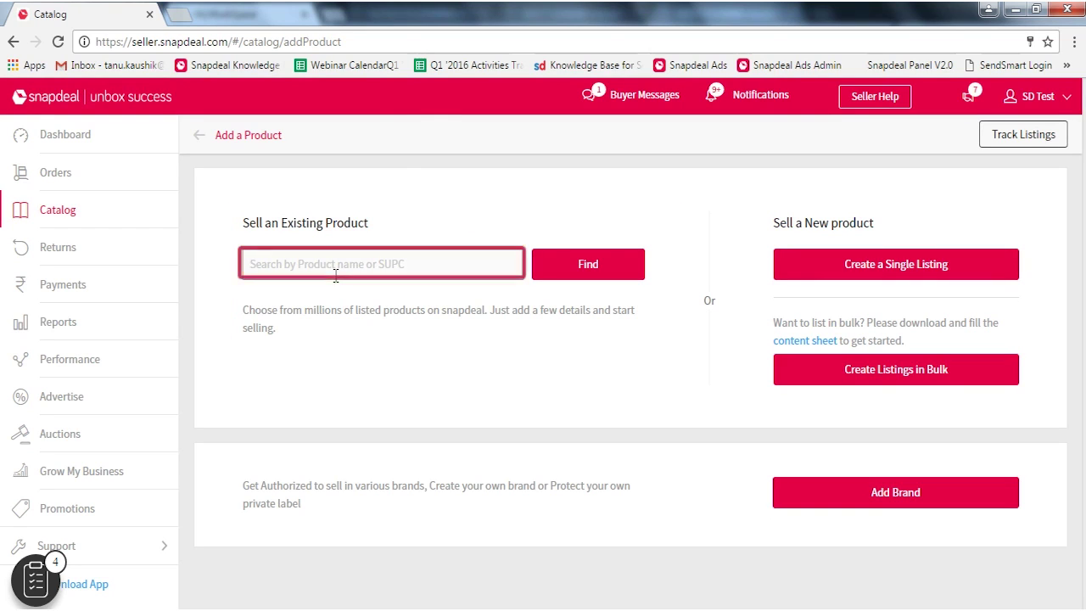
pyautogui.write('sony')
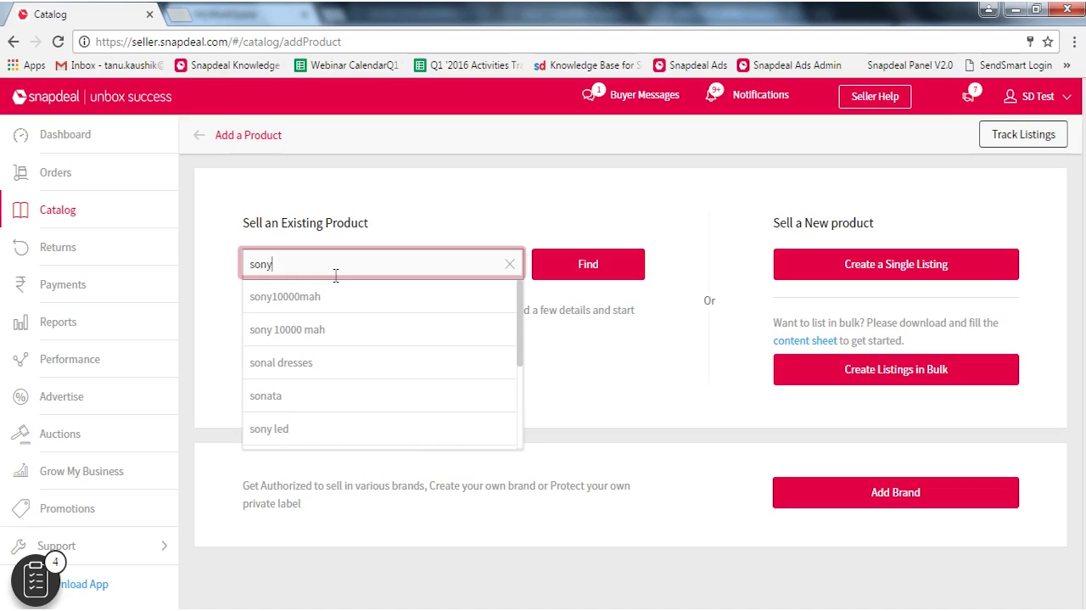
pyautogui.press('Return')
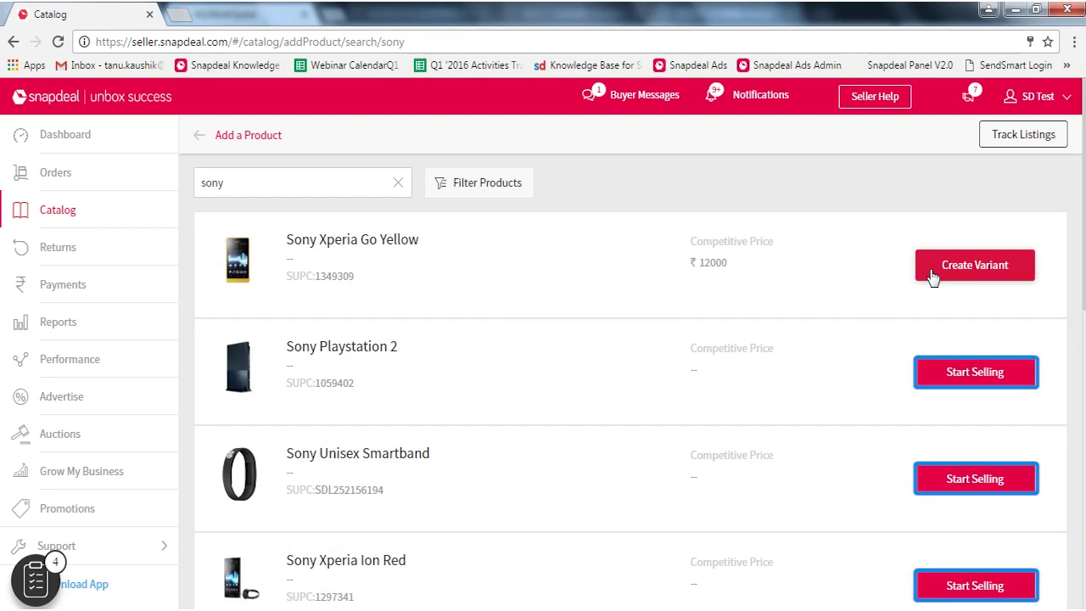
# Step: Start selling the Sony Playstation 2 and expand its product details
pyautogui.click(976, 382)
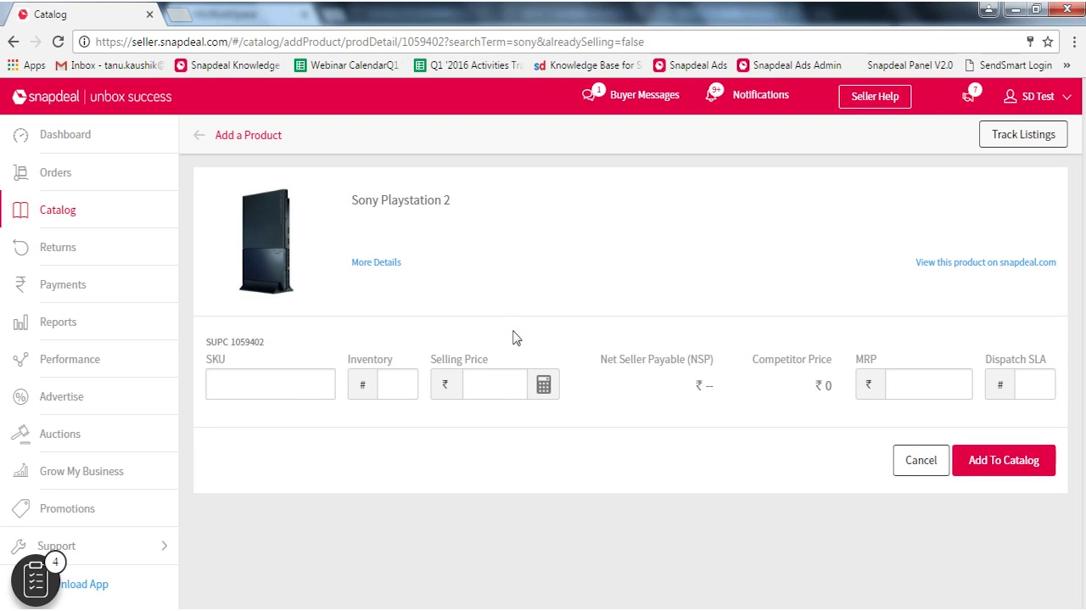
pyautogui.click(396, 264)
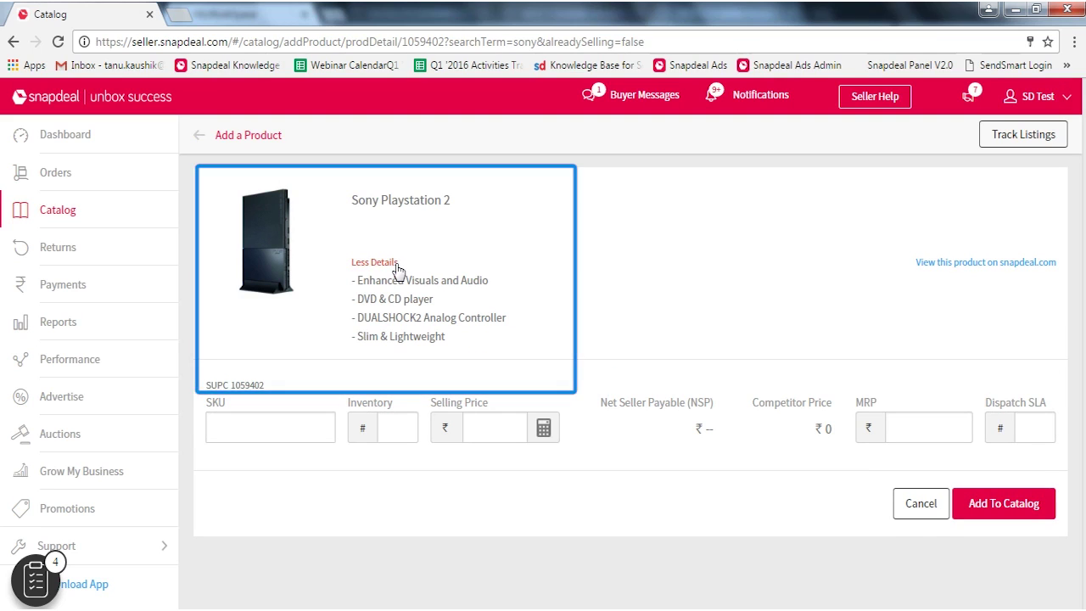
# Step: Enter SGB54321 as the SKU and 10 as the inventory for the Sony Playstation 2
pyautogui.click(279, 429)
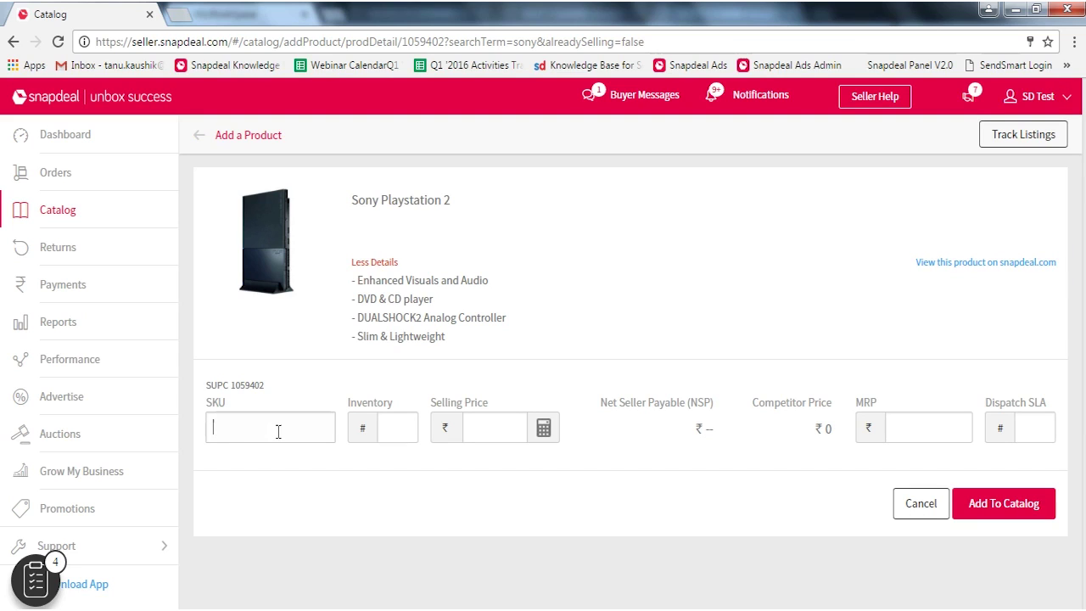
pyautogui.write('SG')
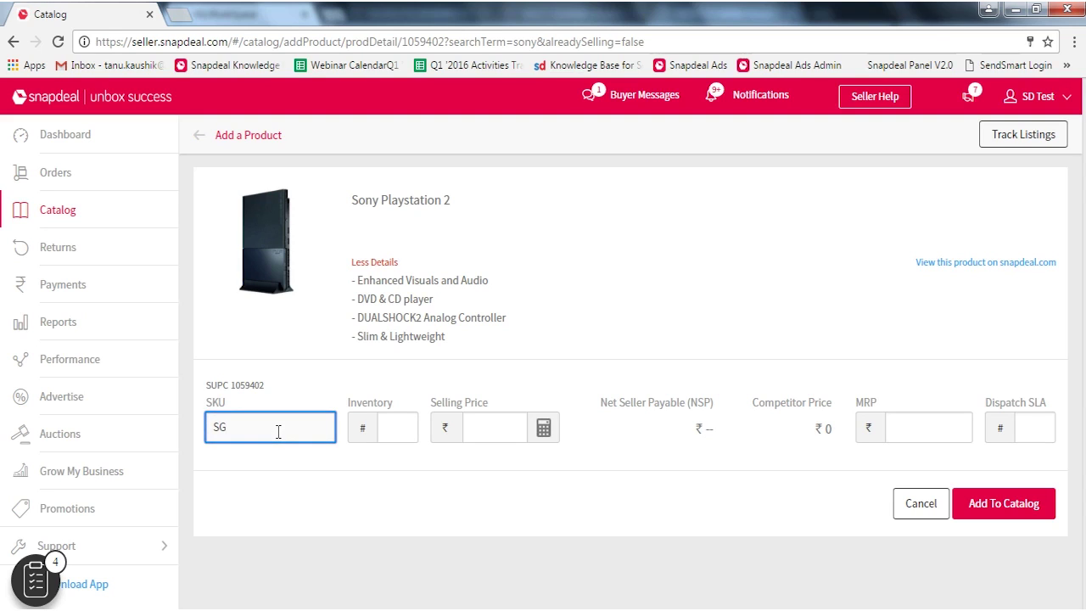
pyautogui.write('B543')
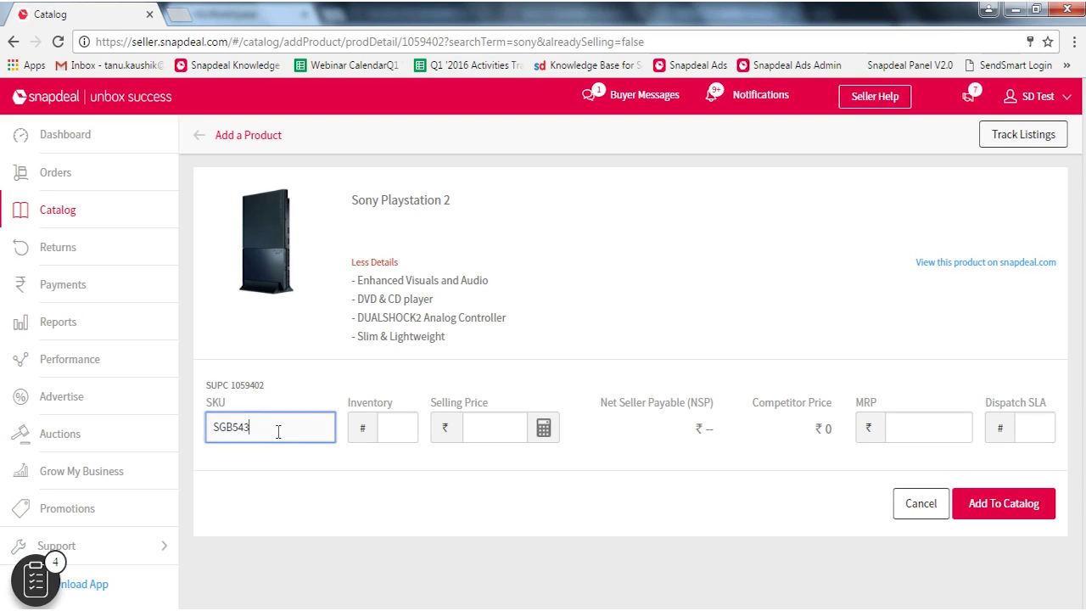
pyautogui.write('2110')
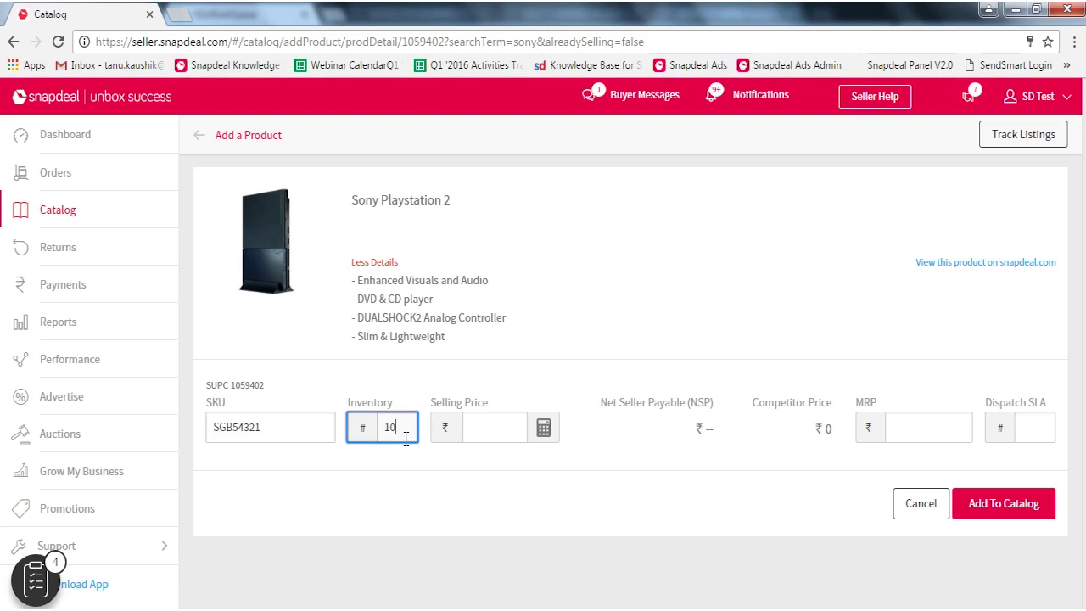
# Step: Set the selling price to 20000 and calculate the net seller payable
pyautogui.click(502, 441)
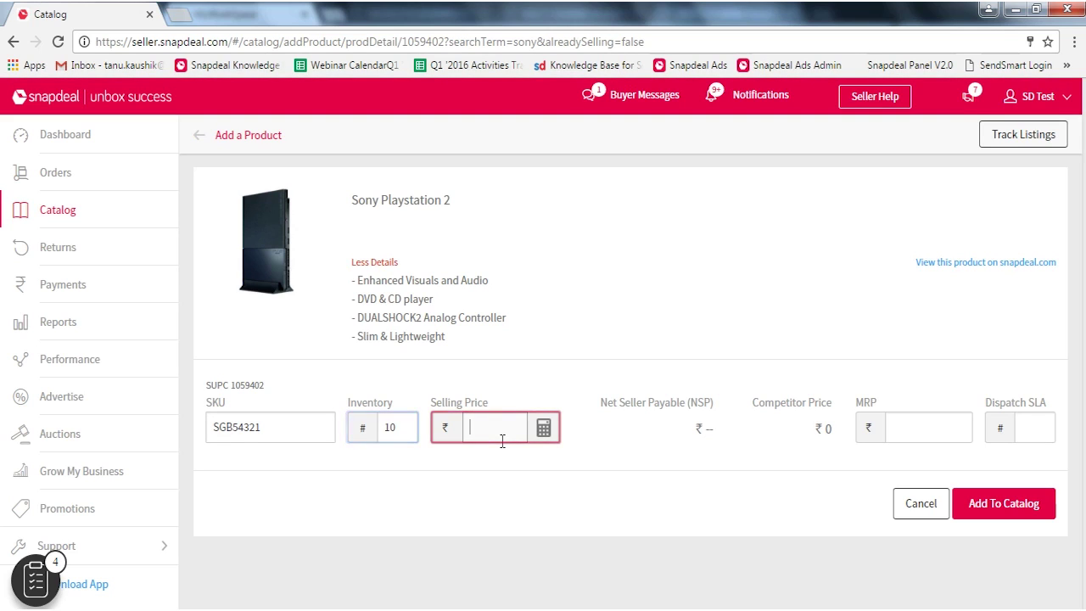
pyautogui.write('20000')
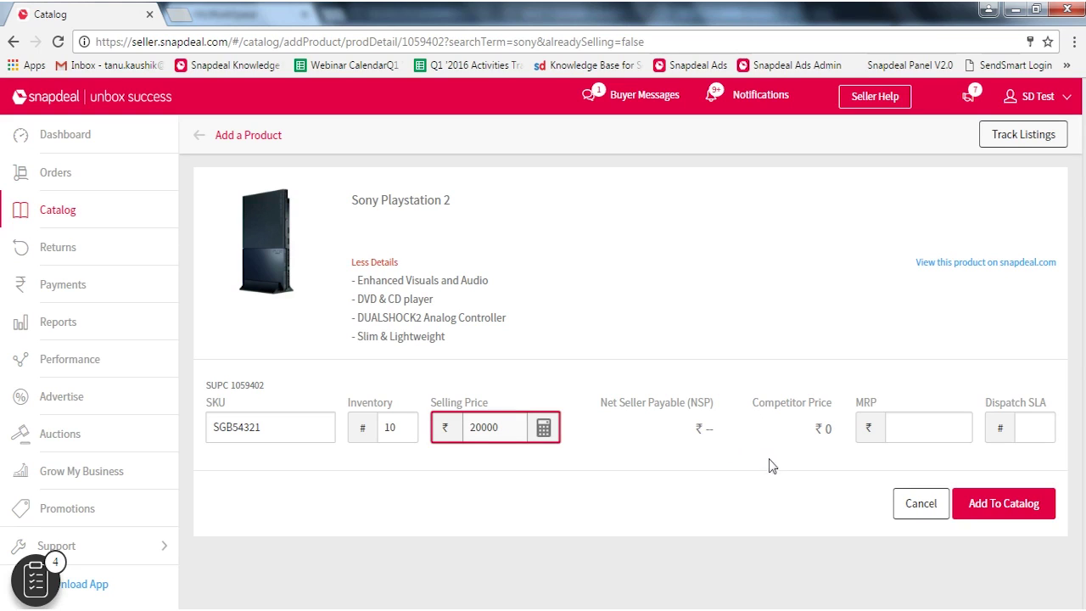
pyautogui.click(559, 432)
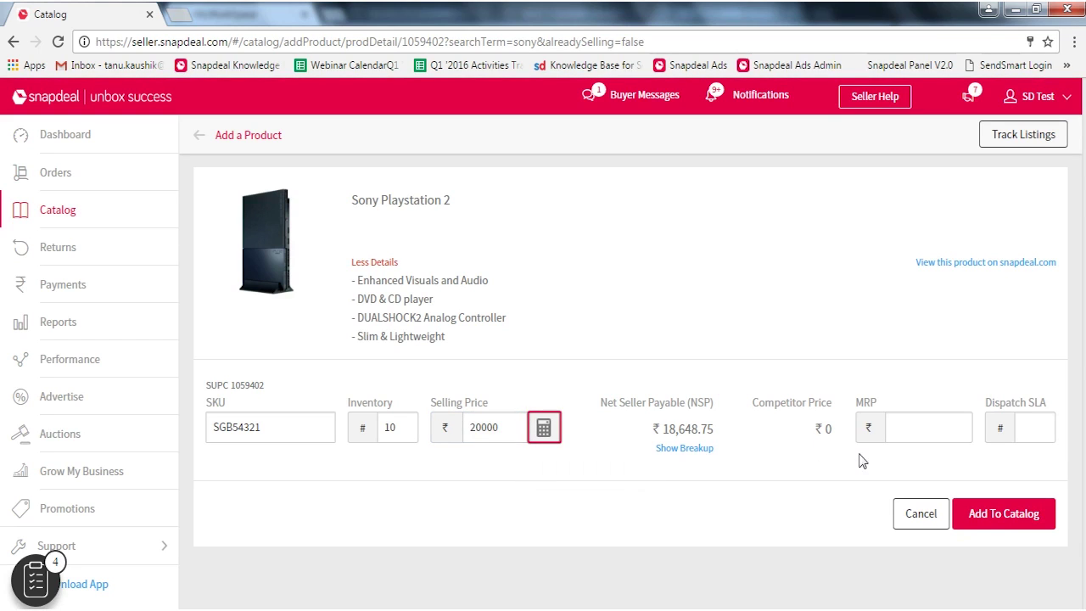
# Step: Set the MRP to 21000 and the Dispatch SLA to 2, and add the Sony Playstation 2 to the catalog
pyautogui.click(933, 434)
pyautogui.write('21000')
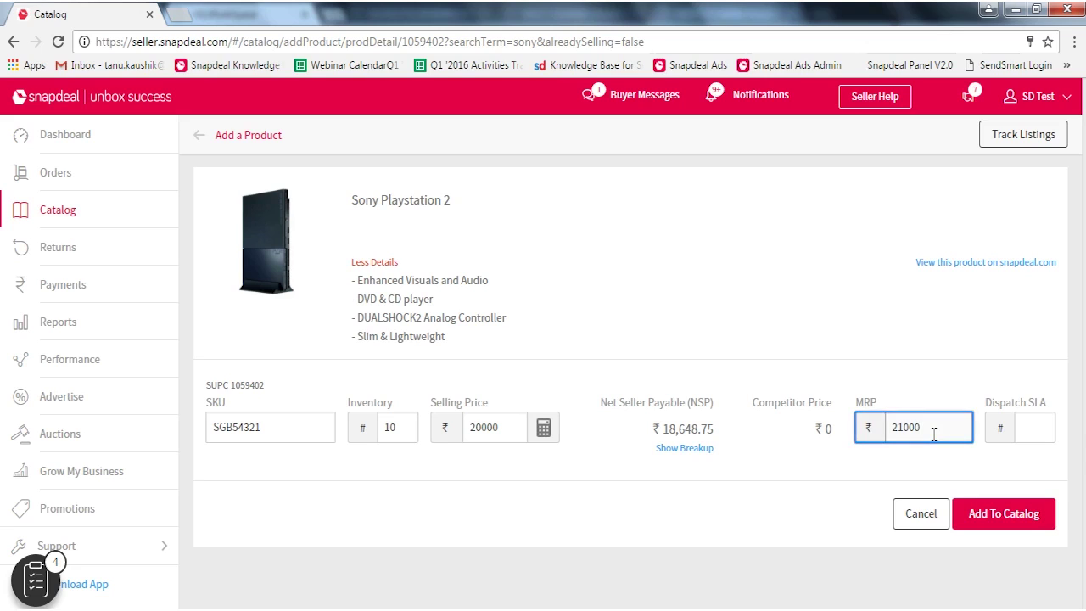
pyautogui.click(1042, 431)
pyautogui.write('2')
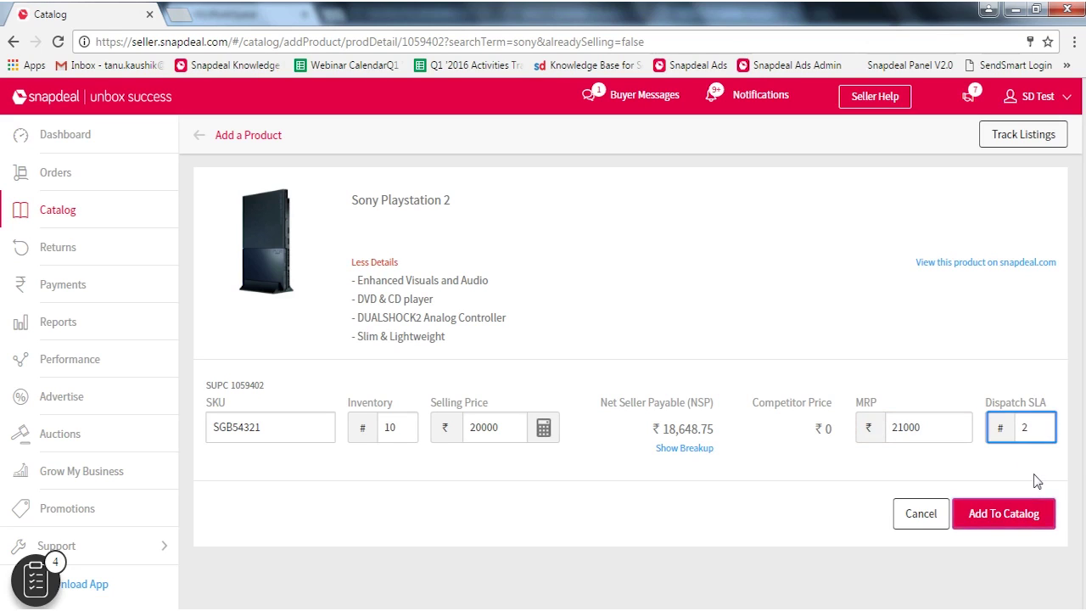
pyautogui.click(1007, 515)
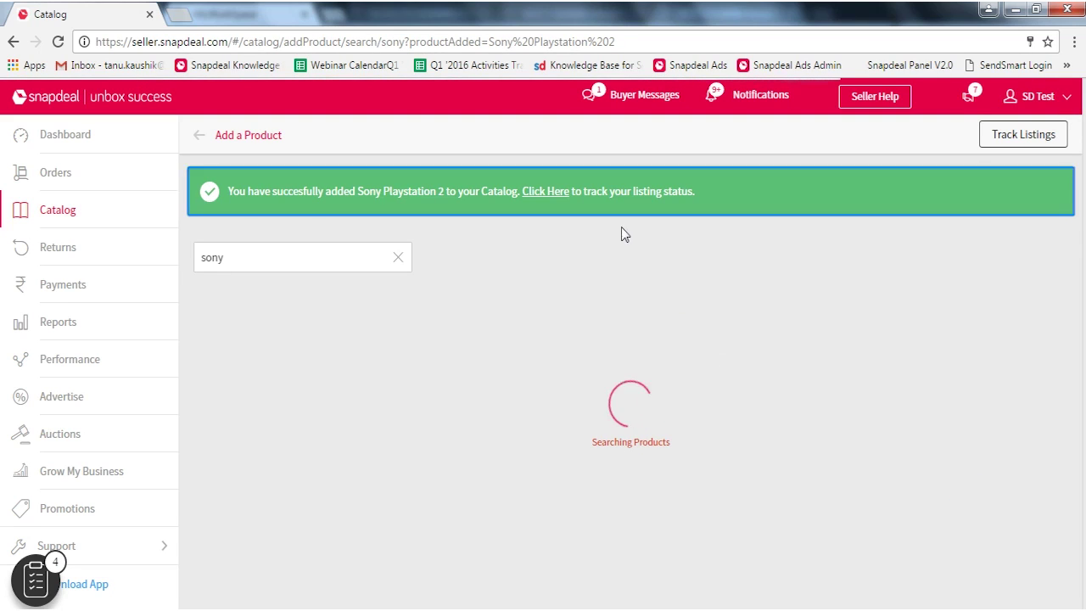
pyautogui.press('Tab')
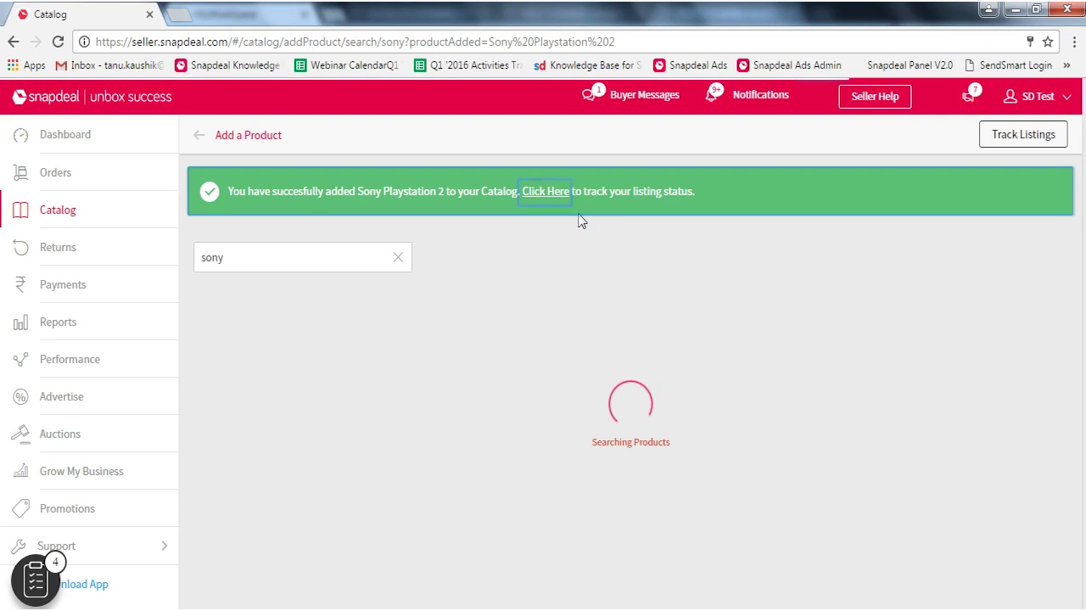